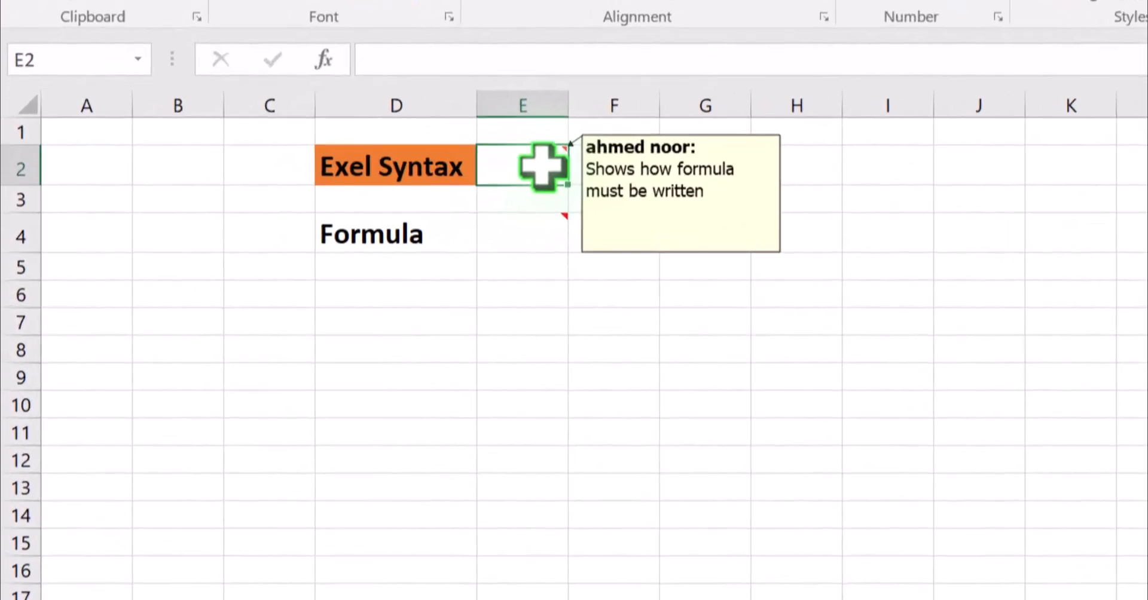
click(516, 262)
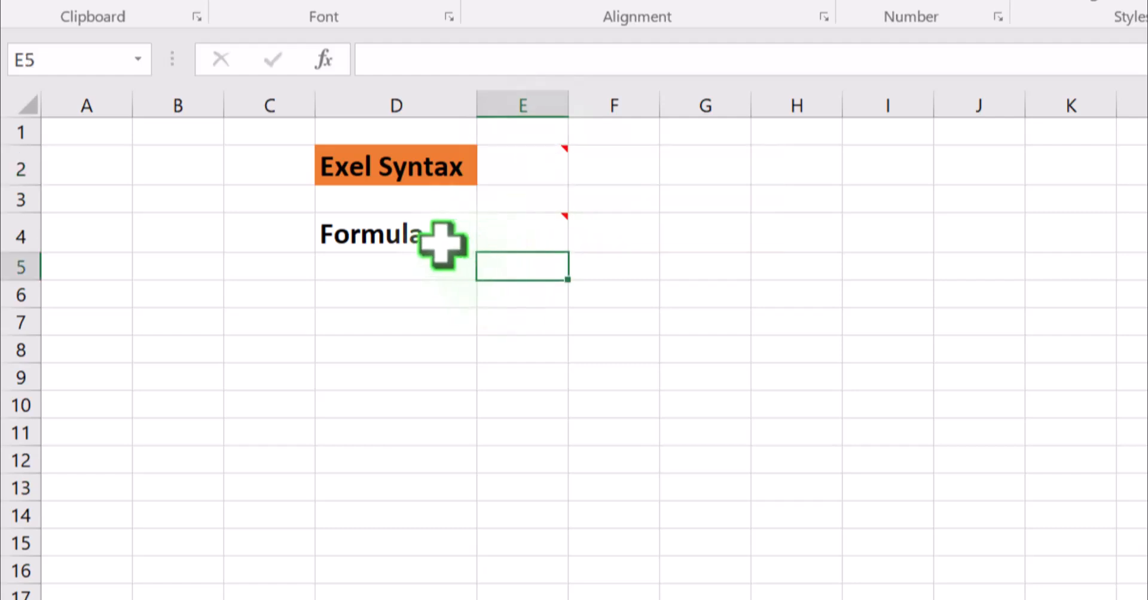
click(419, 239)
click(523, 246)
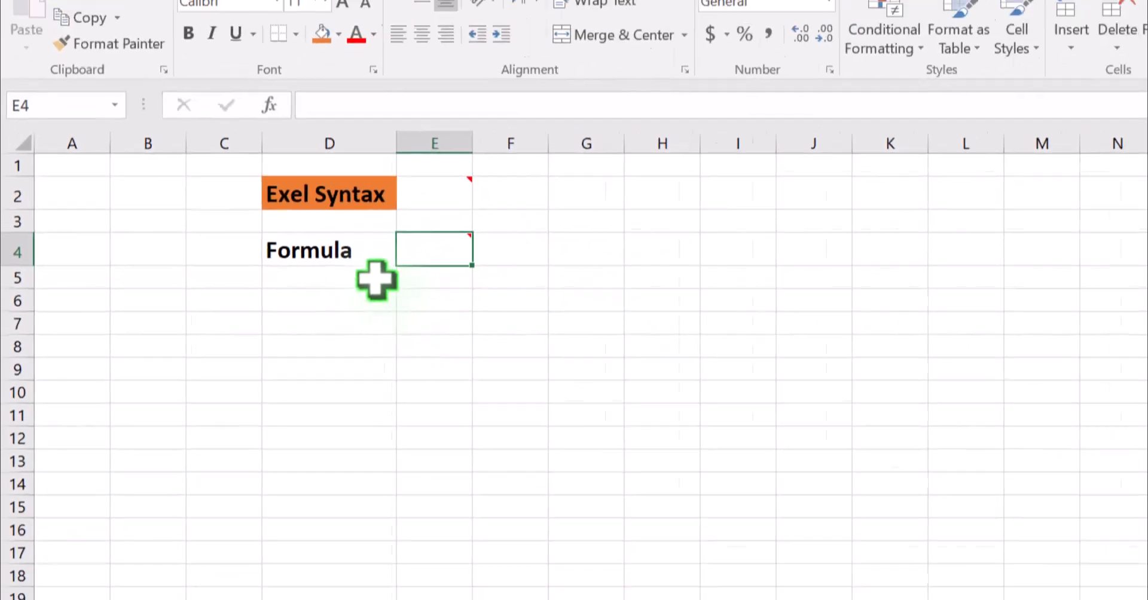
click(375, 279)
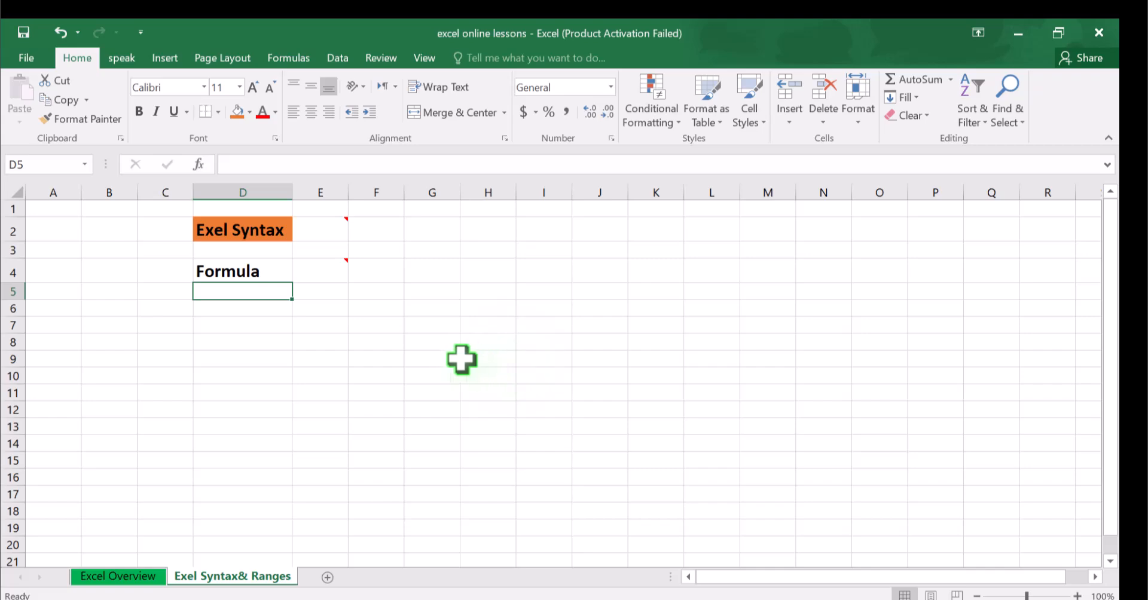
click(457, 357)
Enter the value 1 in cell E7 and the value 1 in cell F7
click(311, 331)
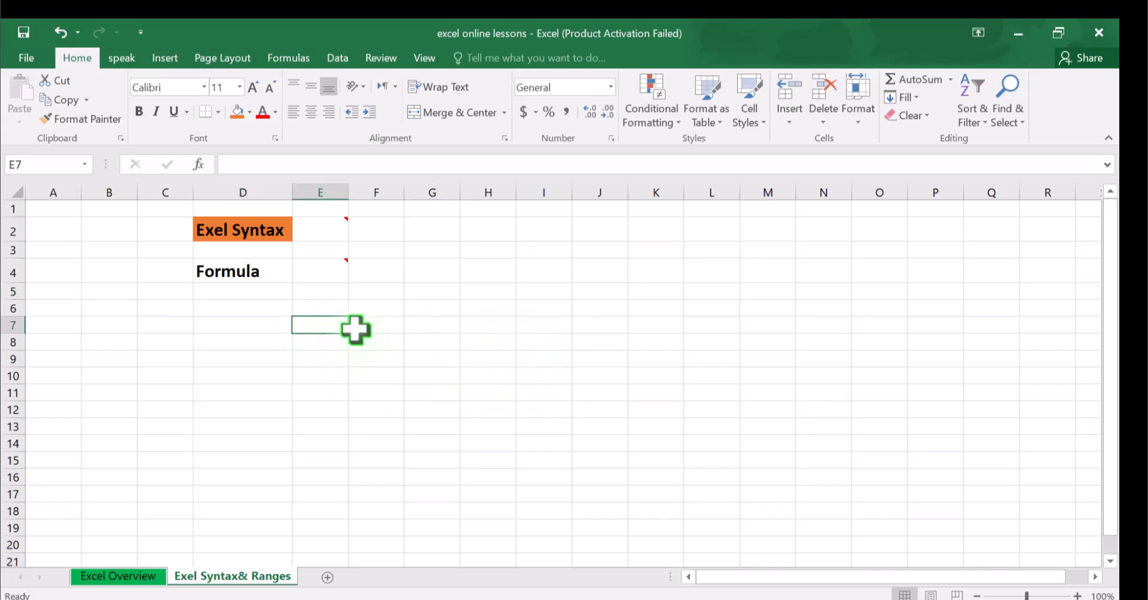
text(1)
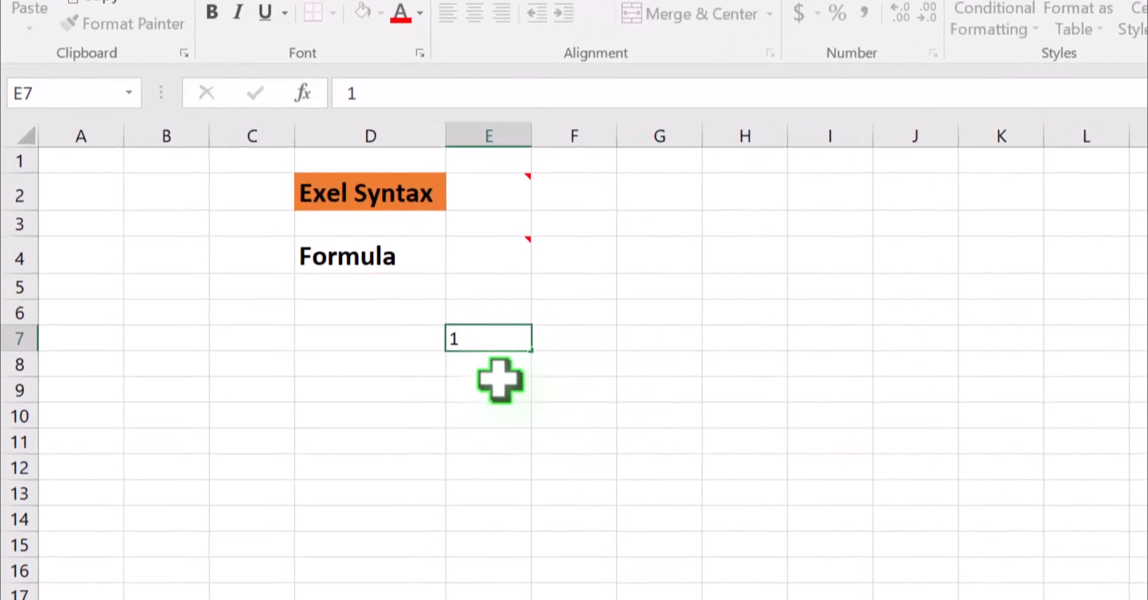
key(Return)
key(Return)
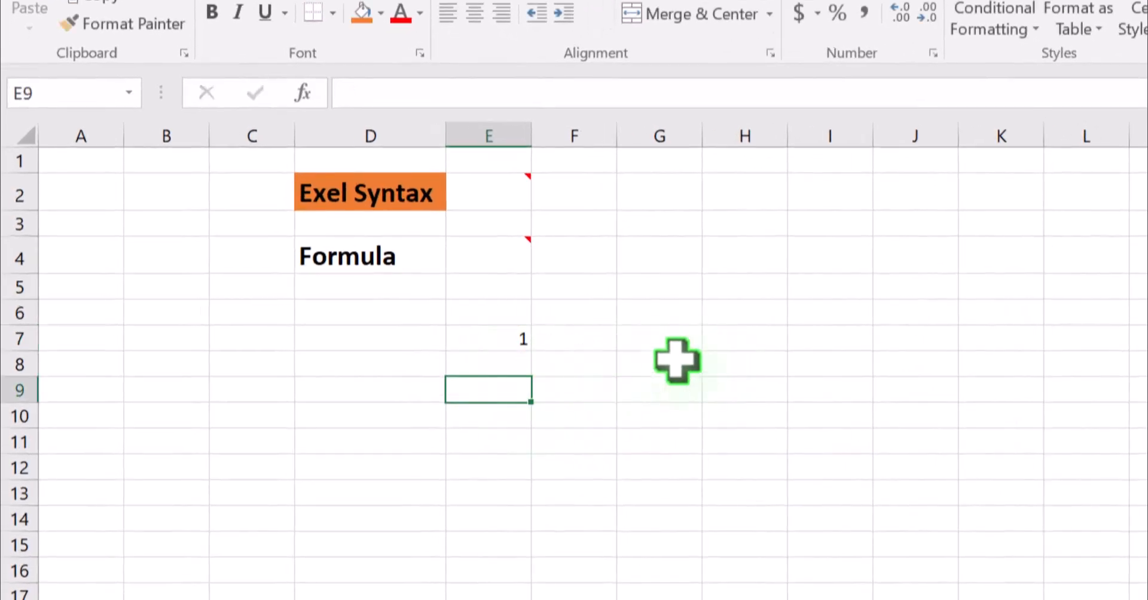
click(649, 337)
click(580, 337)
text(1)
Add the two numbers of row 7 in cell G7 with the formula =E7+F7
click(659, 340)
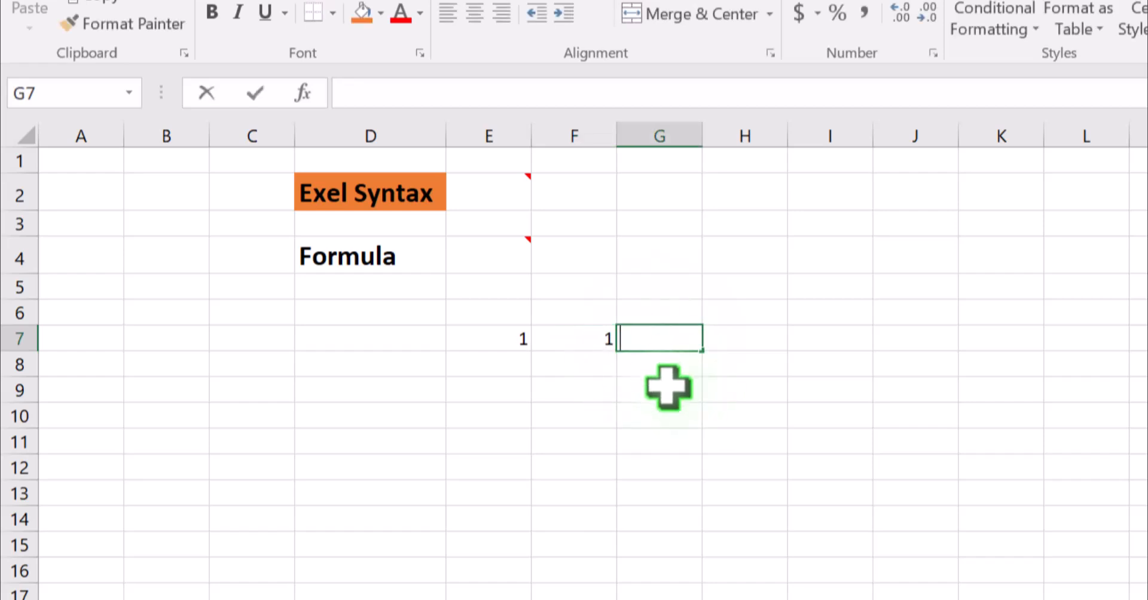
text(=)
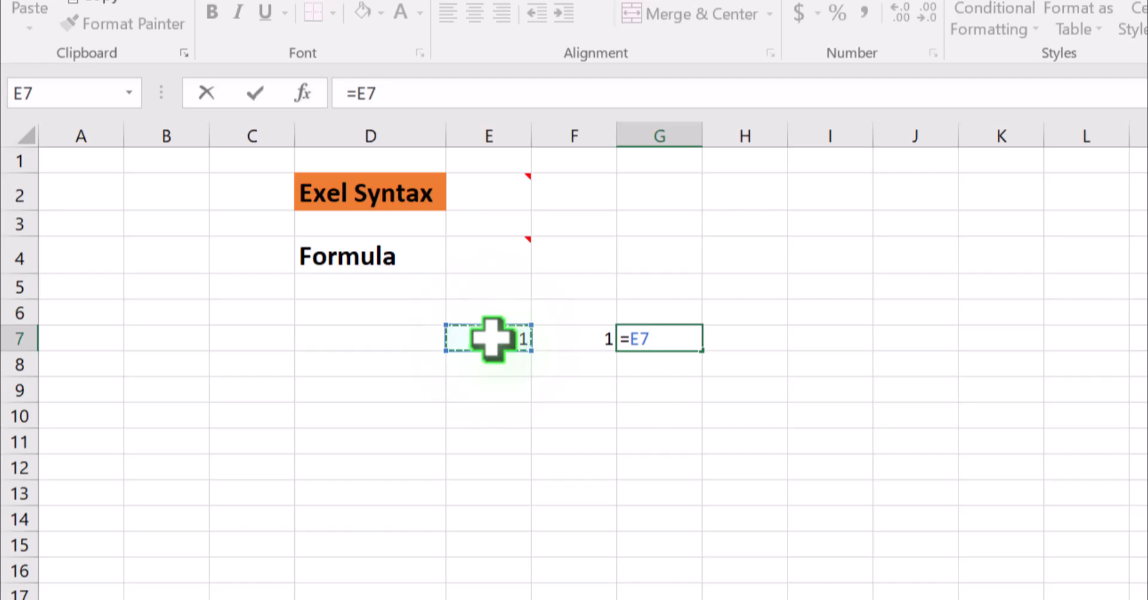
text(+)
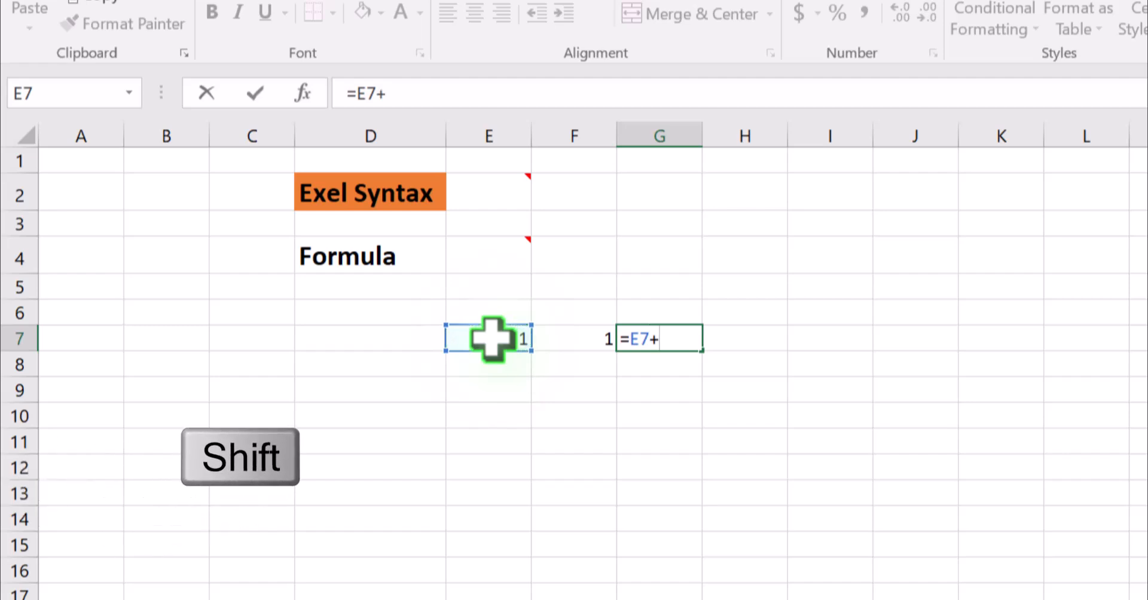
click(590, 339)
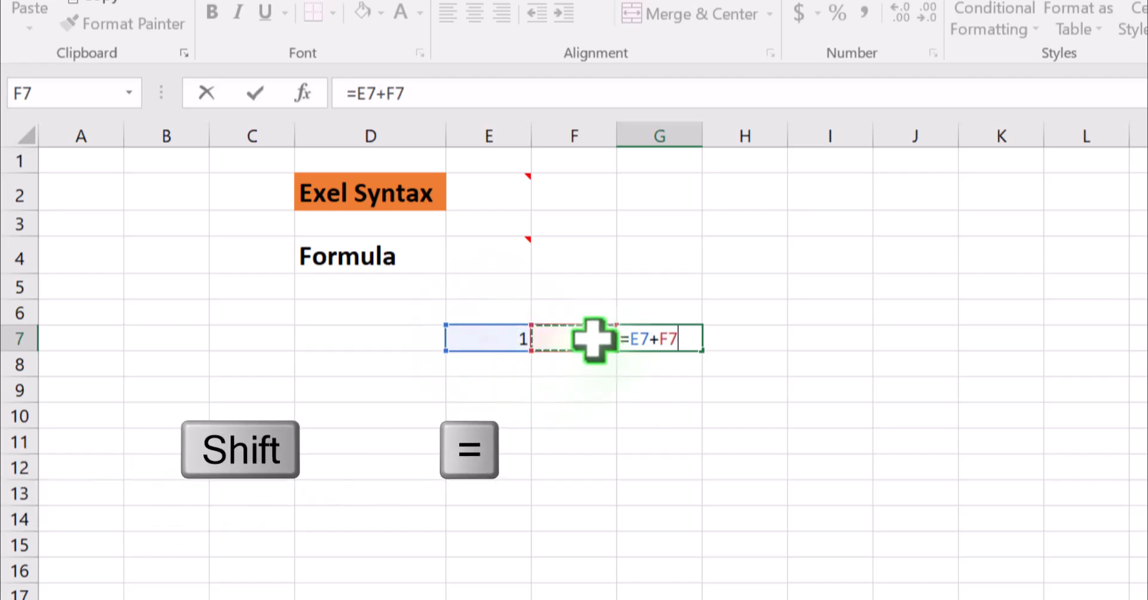
key(Return)
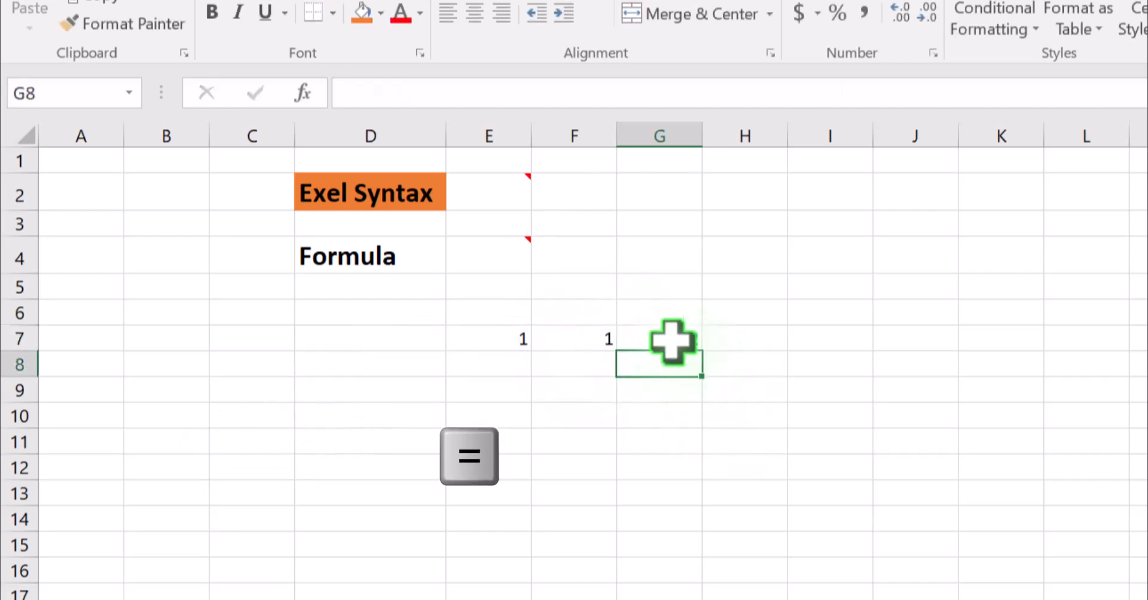
Review the operands in E7 and F7 and the addition formula in G7, leaving the formula as it was
click(513, 337)
click(574, 337)
click(495, 332)
click(557, 340)
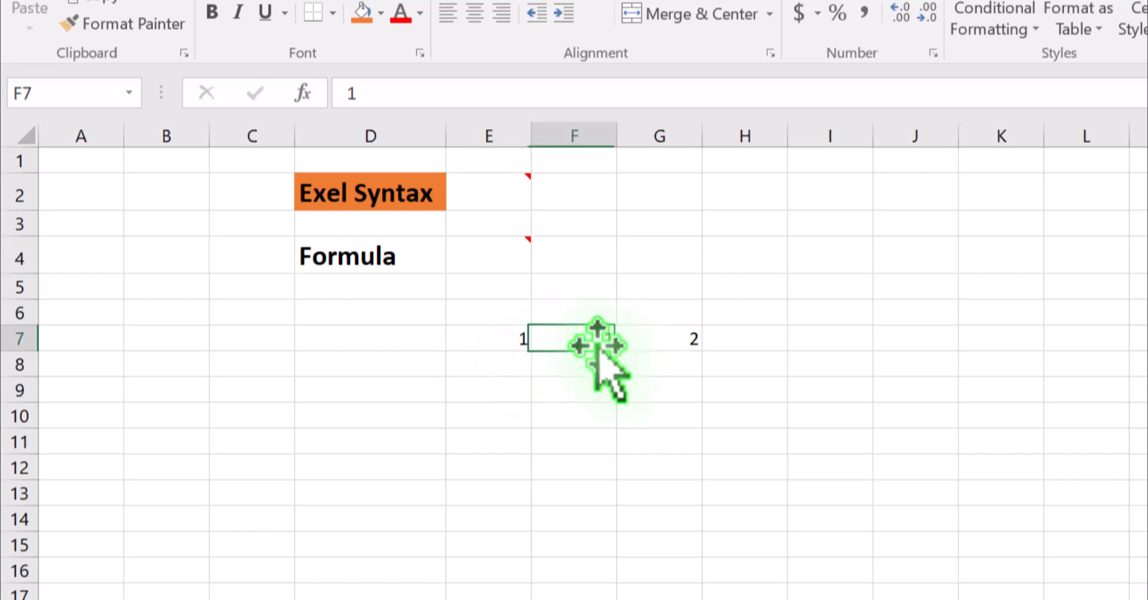
click(664, 335)
double_click(660, 338)
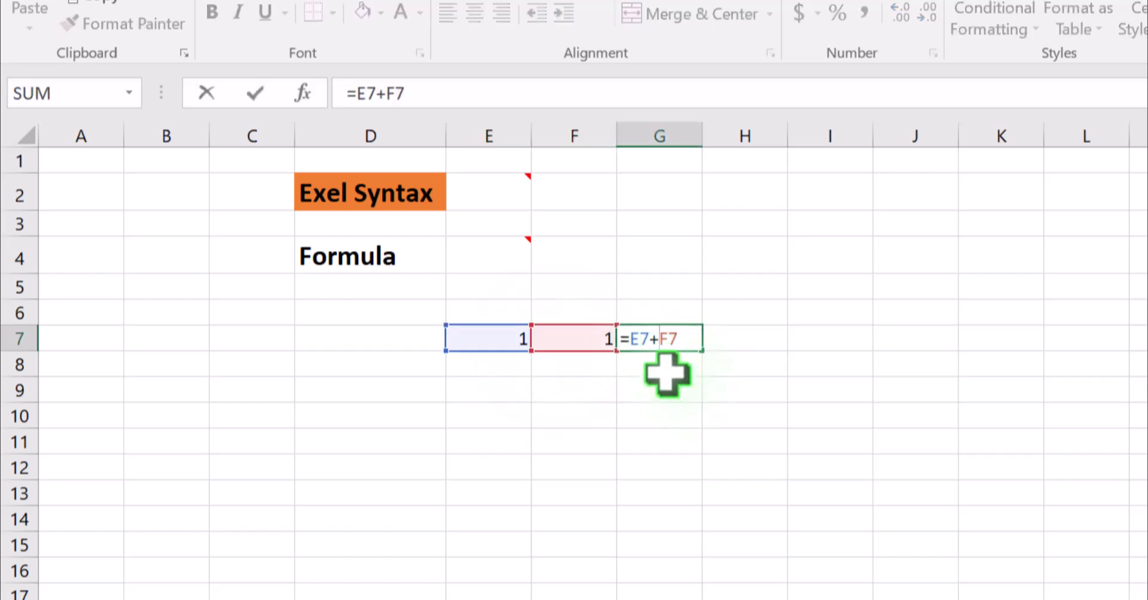
click(665, 366)
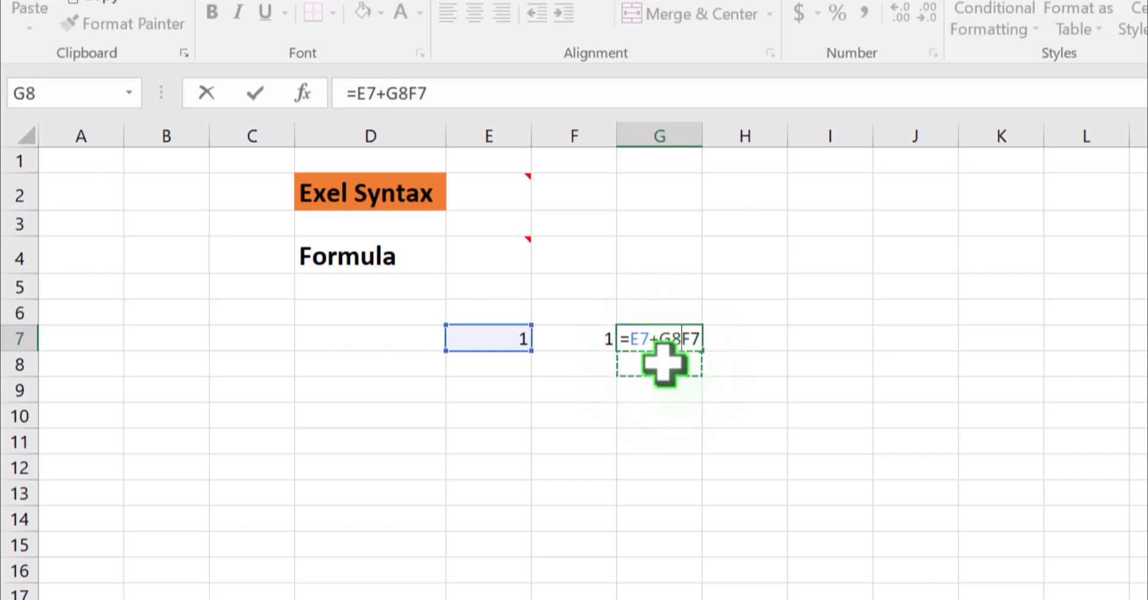
key(BackSpace)
click(640, 374)
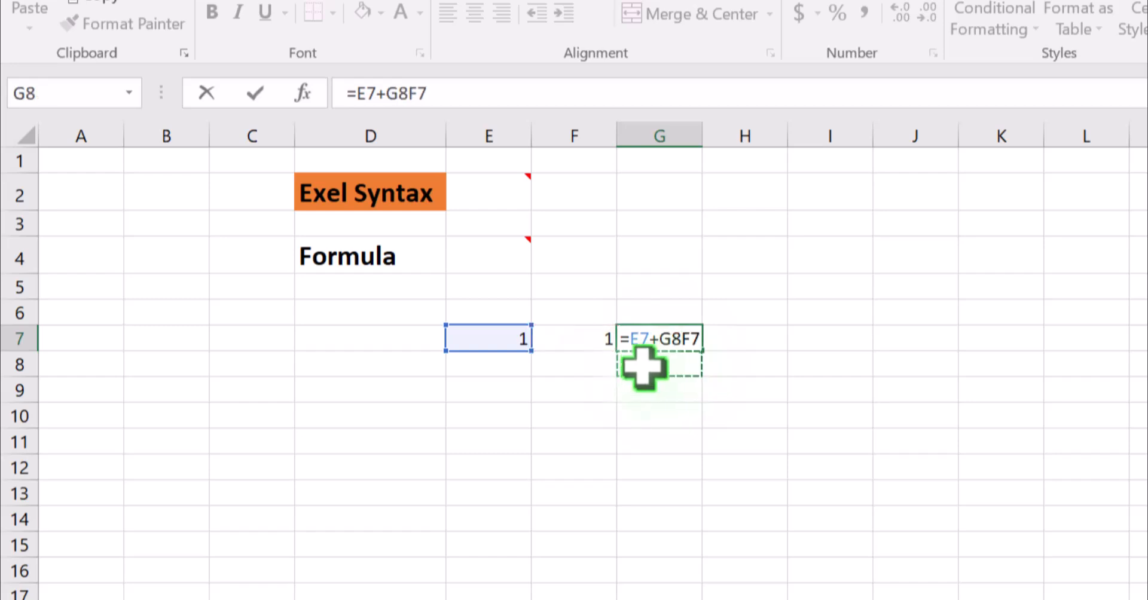
key(BackSpace)
key(Return)
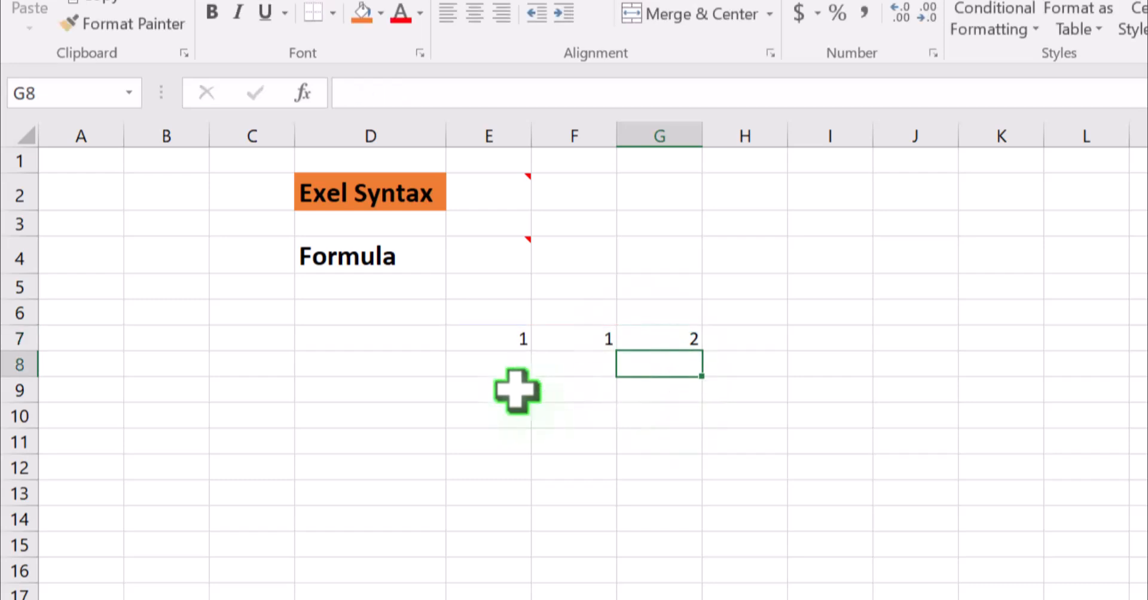
Enter the value 1 in cell E8 and the value 2 in cell F8
click(504, 369)
text(1)
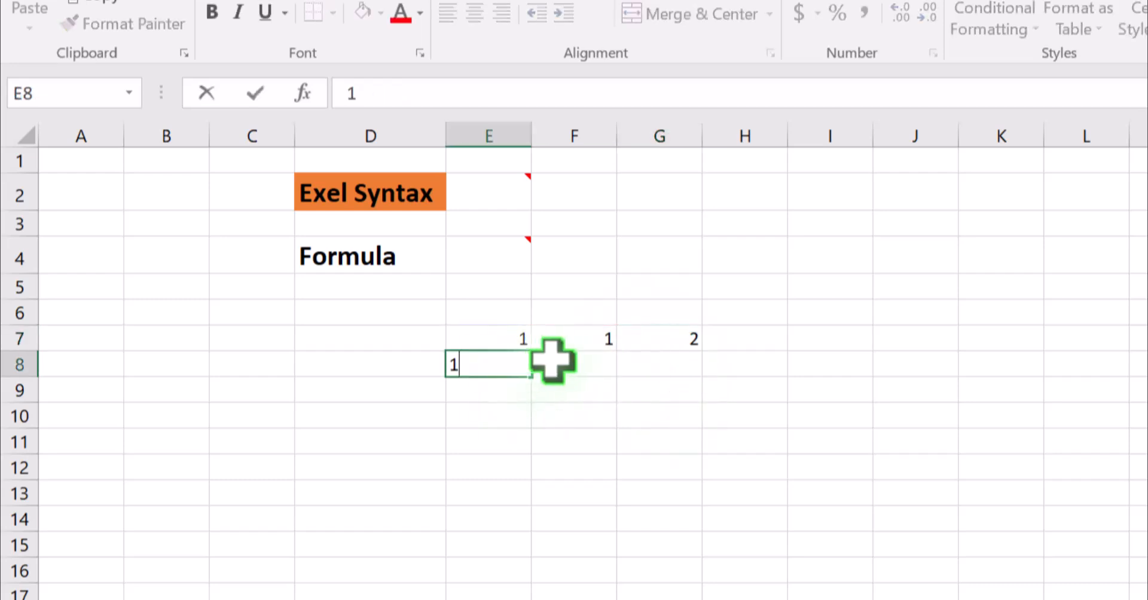
click(563, 360)
text(2)
Subtract E8 from F8 in cell G8 with the formula =F8-E8
click(673, 366)
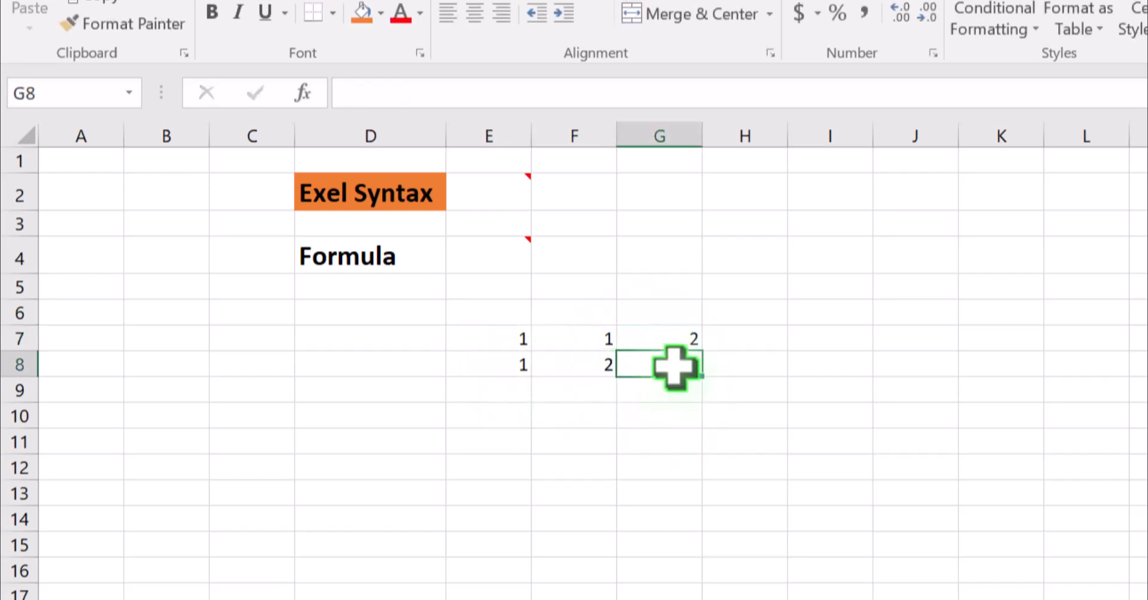
text(=F8)
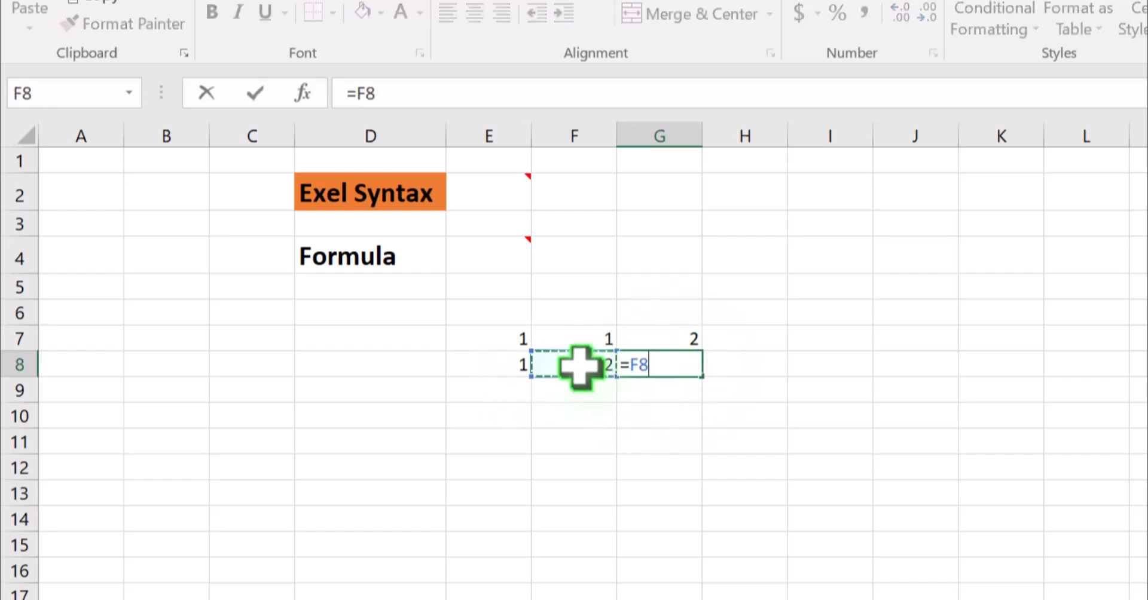
text(-)
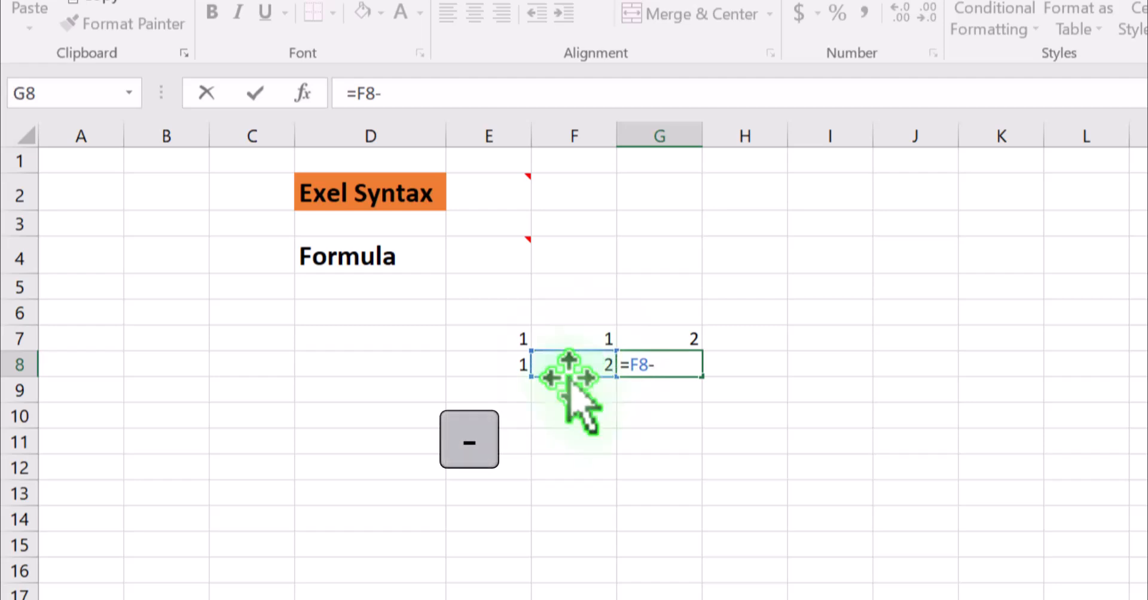
click(461, 357)
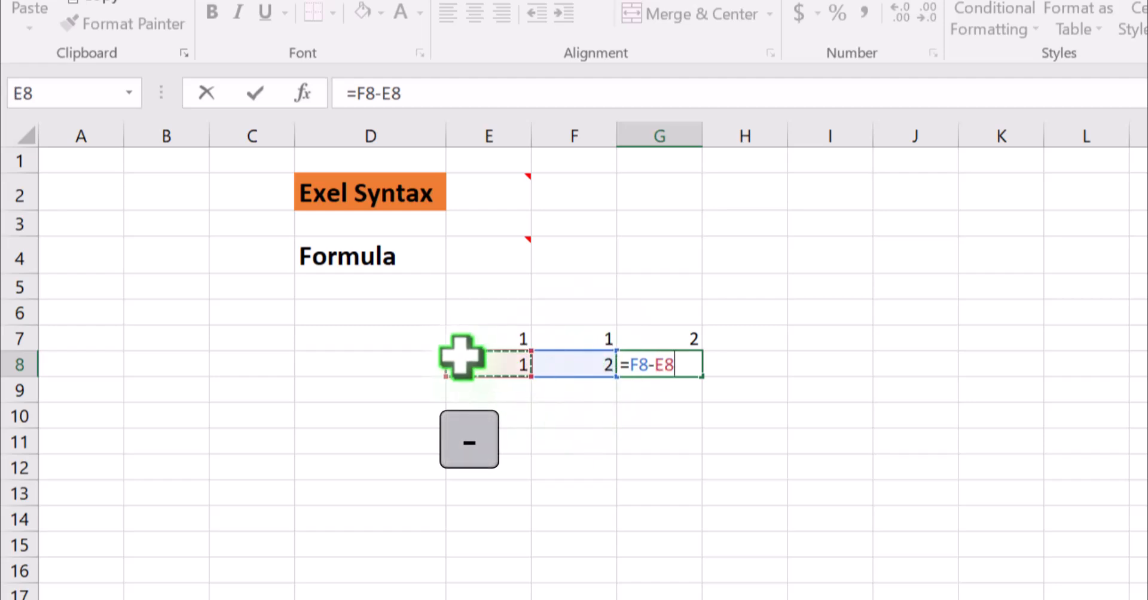
key(Return)
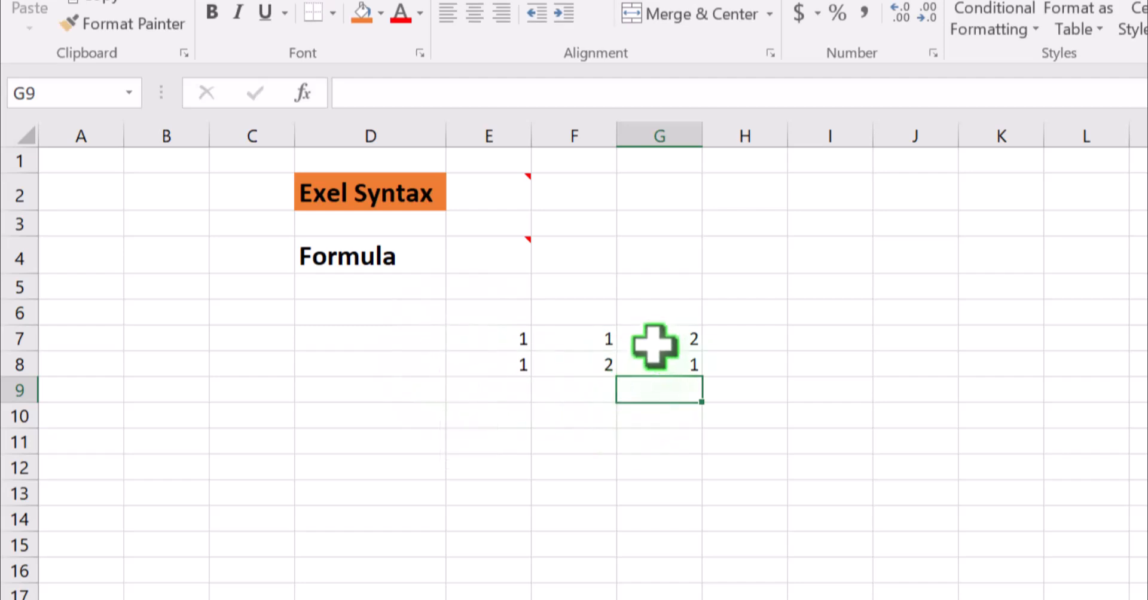
Enter the value 1 in cell E9 and the value 2 in cell F9
click(517, 393)
text(1)
click(568, 397)
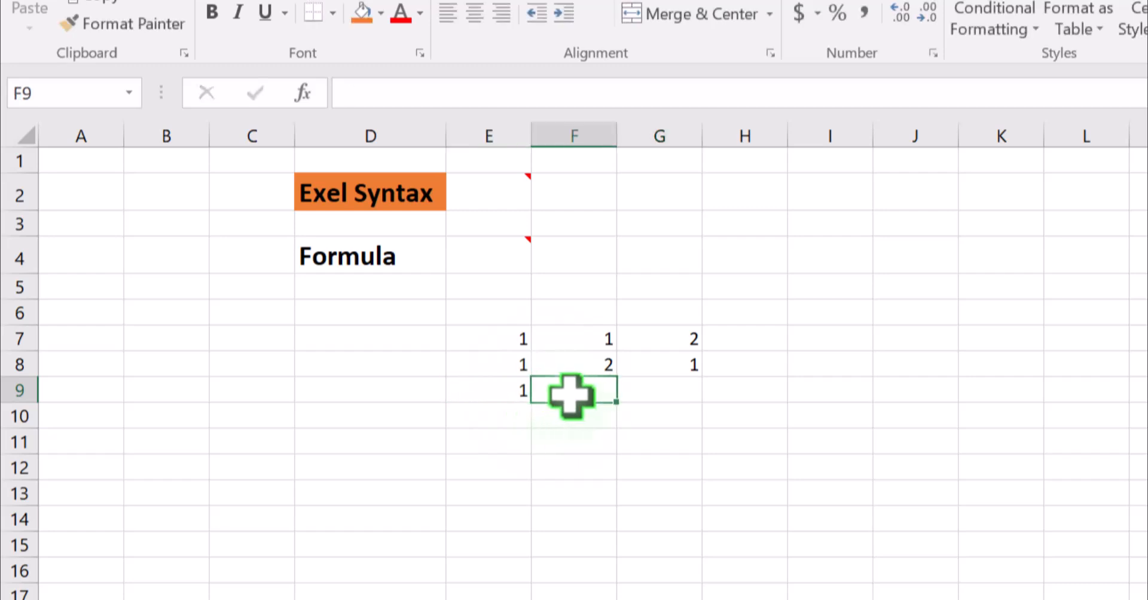
text(2)
Multiply the two numbers of row 9 in cell G9 with the formula =E9*F9
click(632, 410)
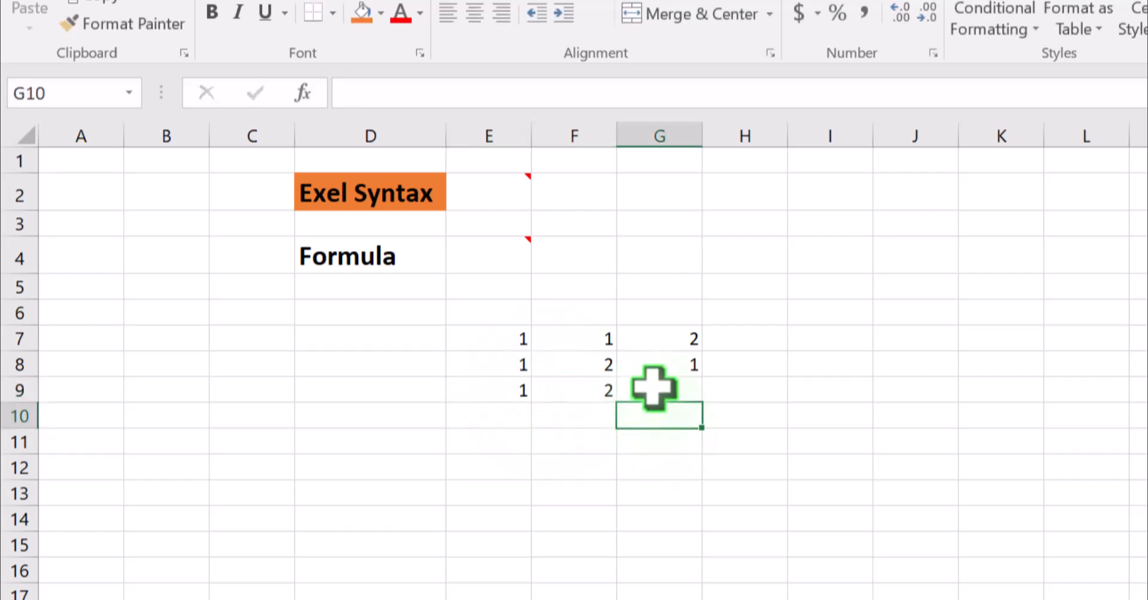
click(657, 386)
text(=E9)
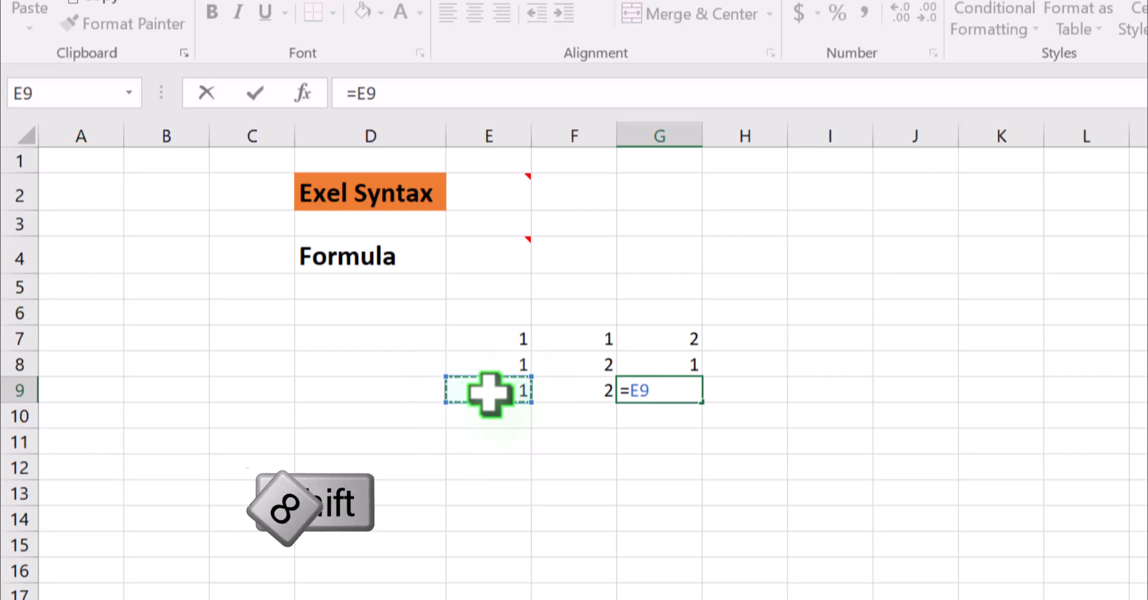
text(*)
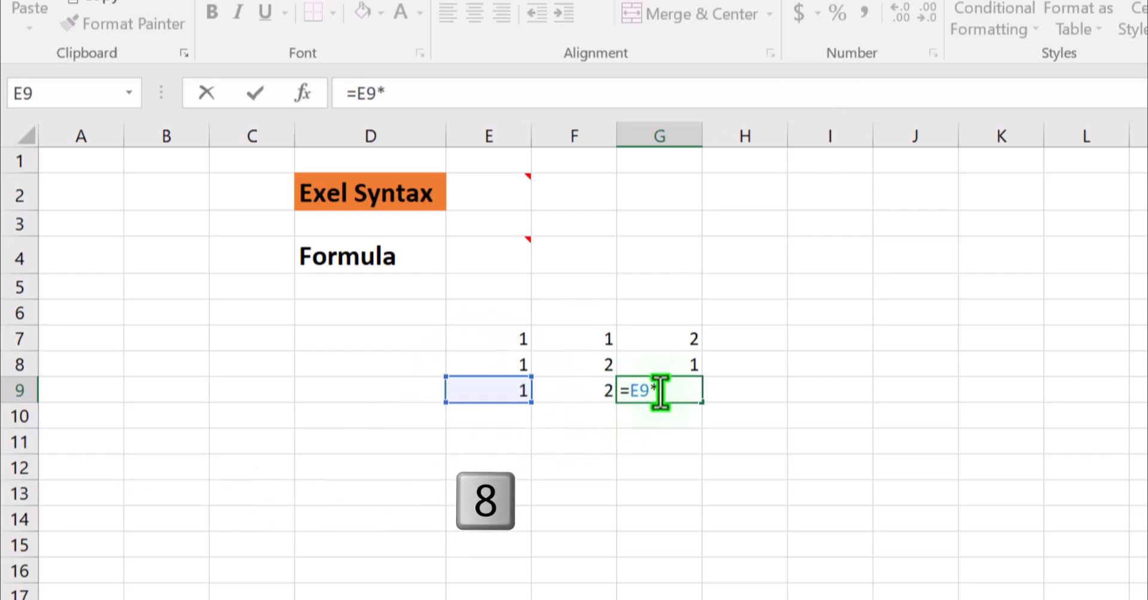
click(584, 387)
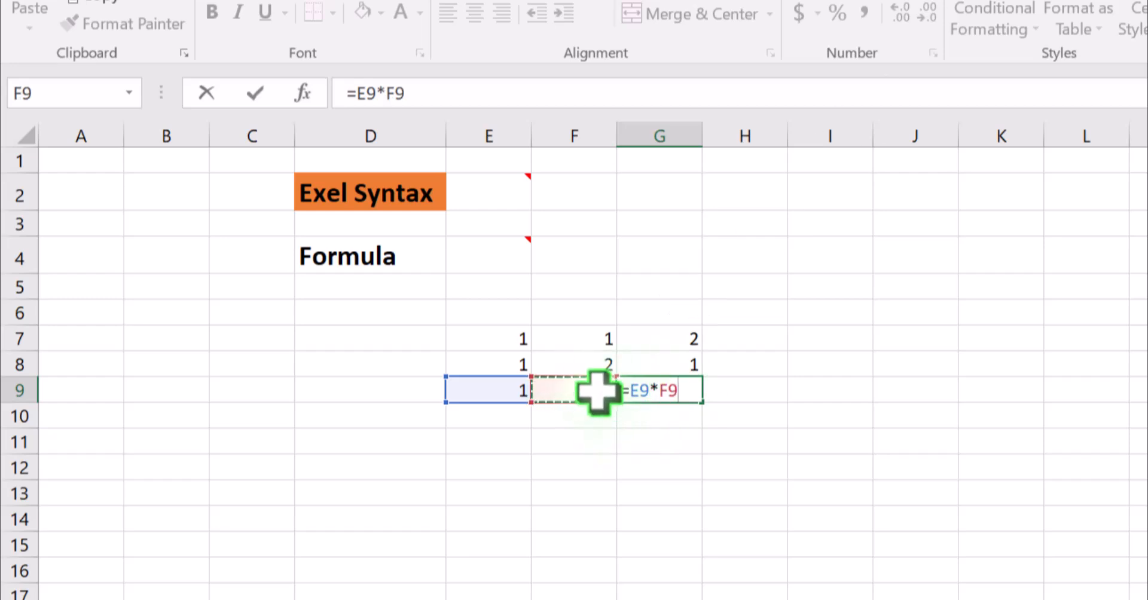
key(Return)
click(707, 471)
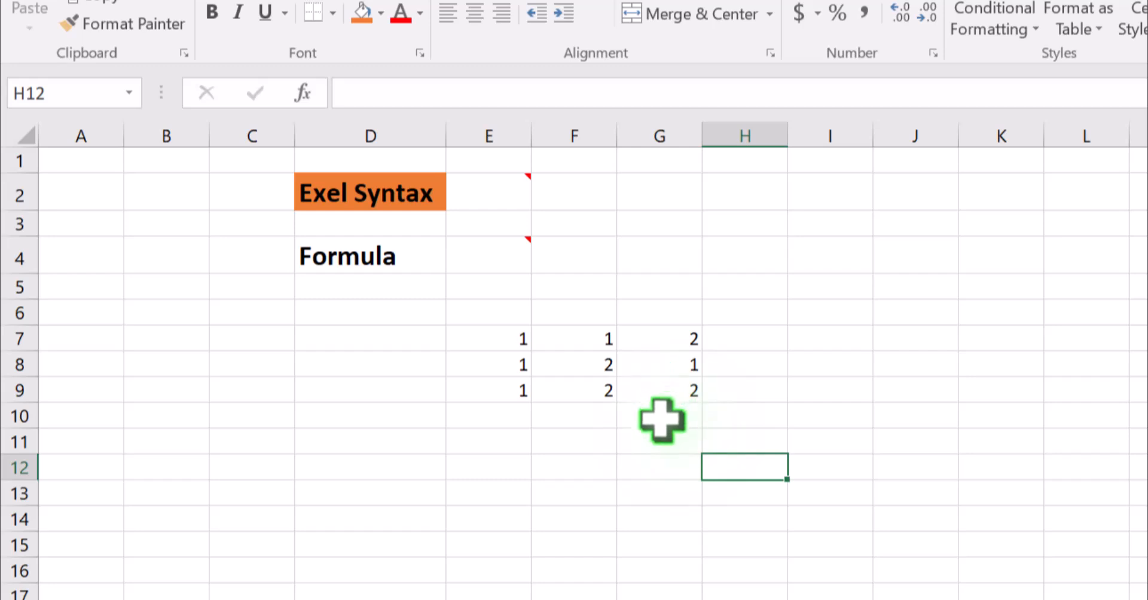
Enter the value 4 in cell E10 and the value 2 in cell F10
click(509, 415)
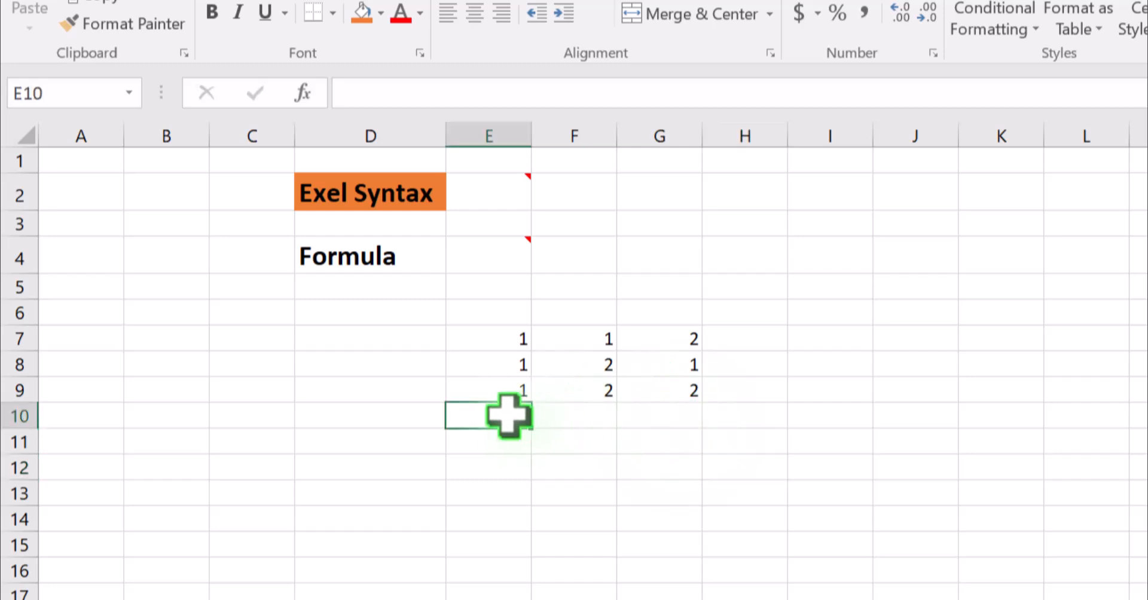
text(2)
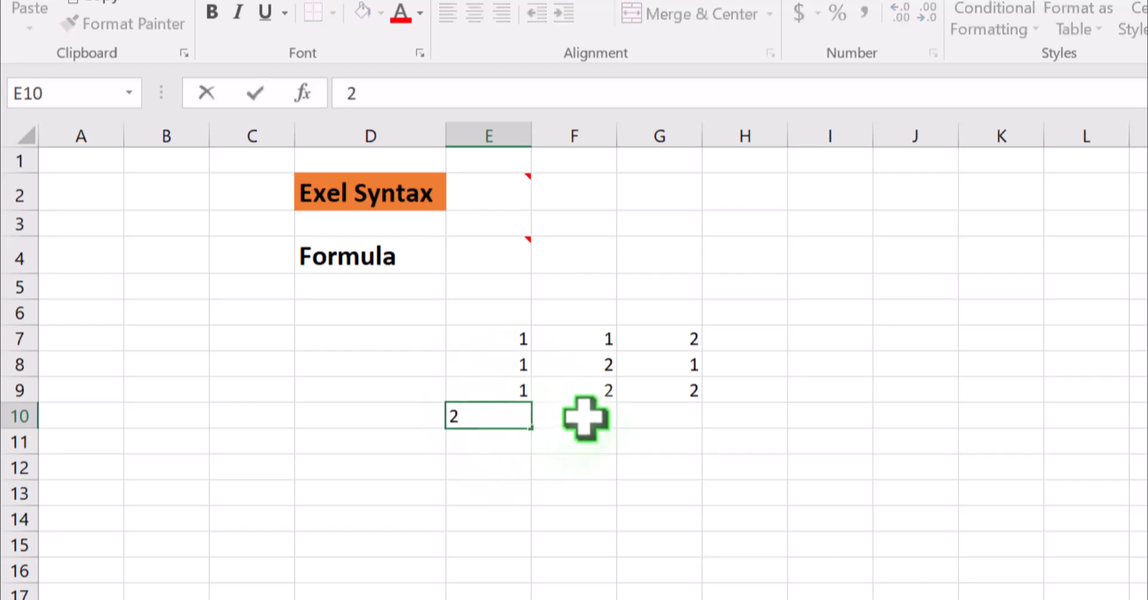
click(585, 417)
click(514, 409)
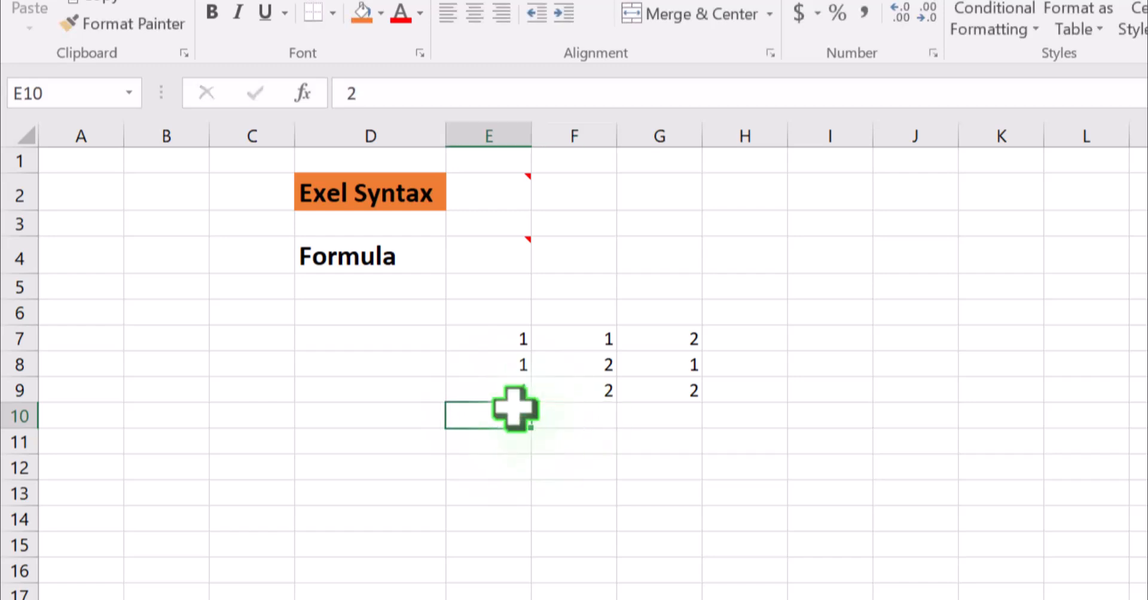
text(4)
click(583, 412)
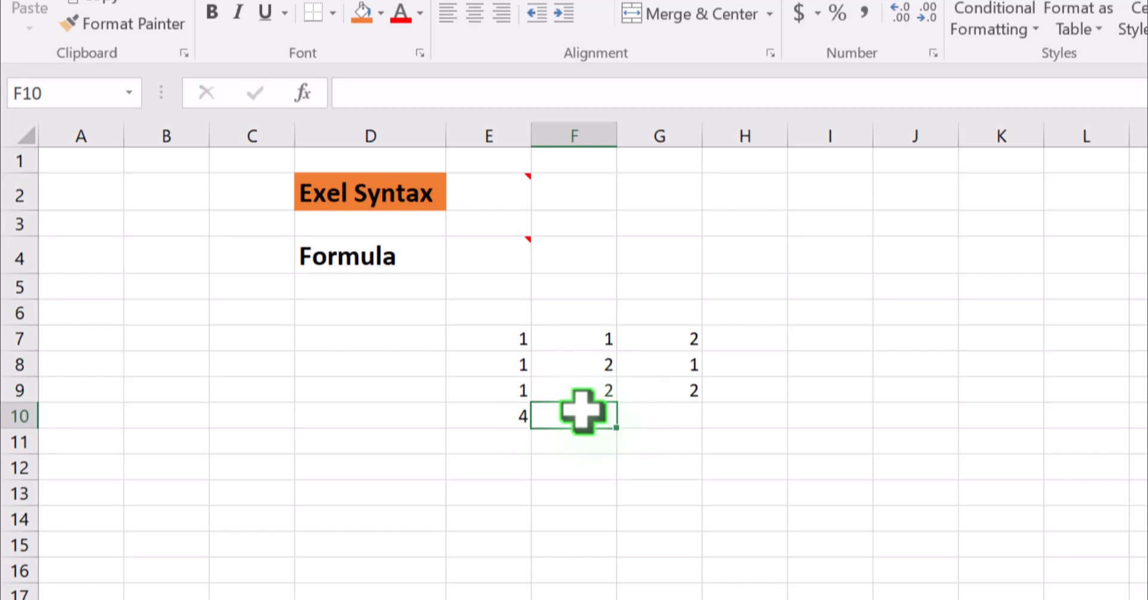
text(2)
Divide E10 by F10 in cell G10 with the formula =E10/F10
click(679, 418)
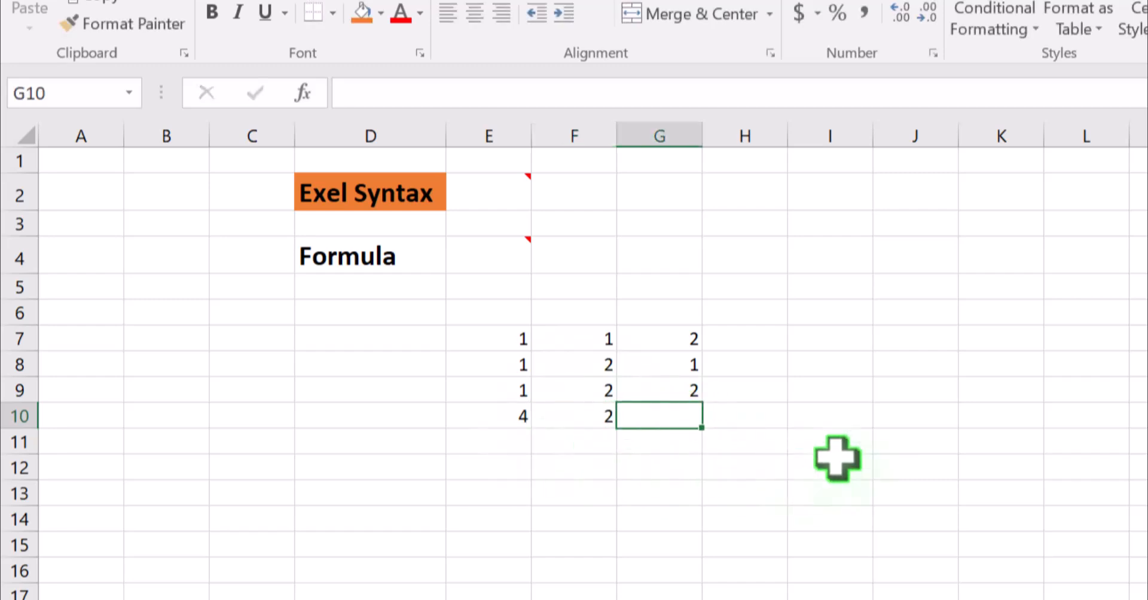
text(=)
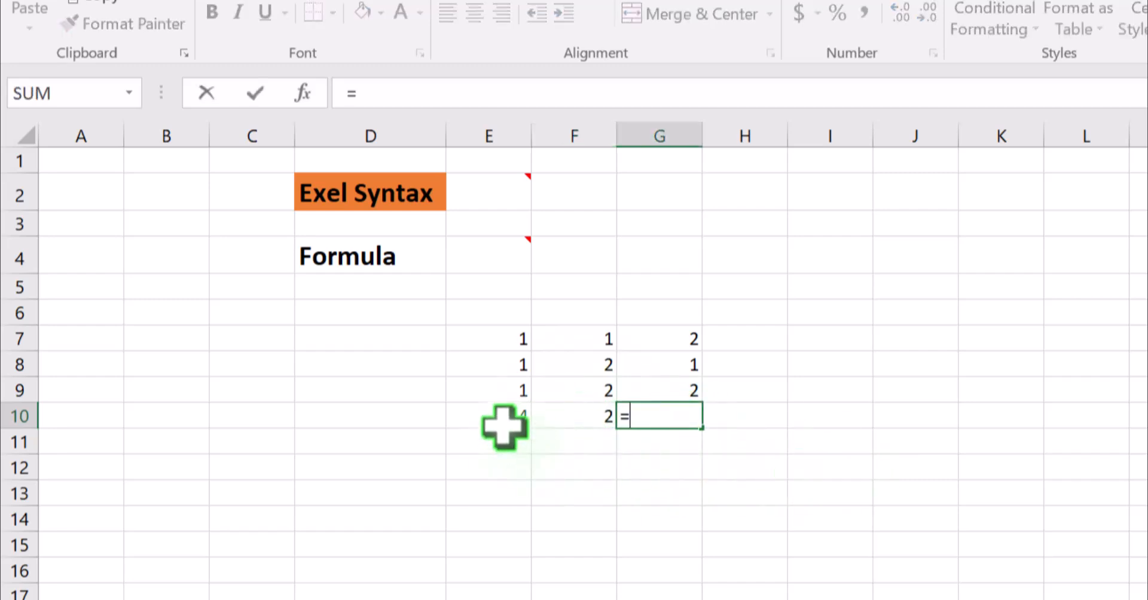
click(501, 421)
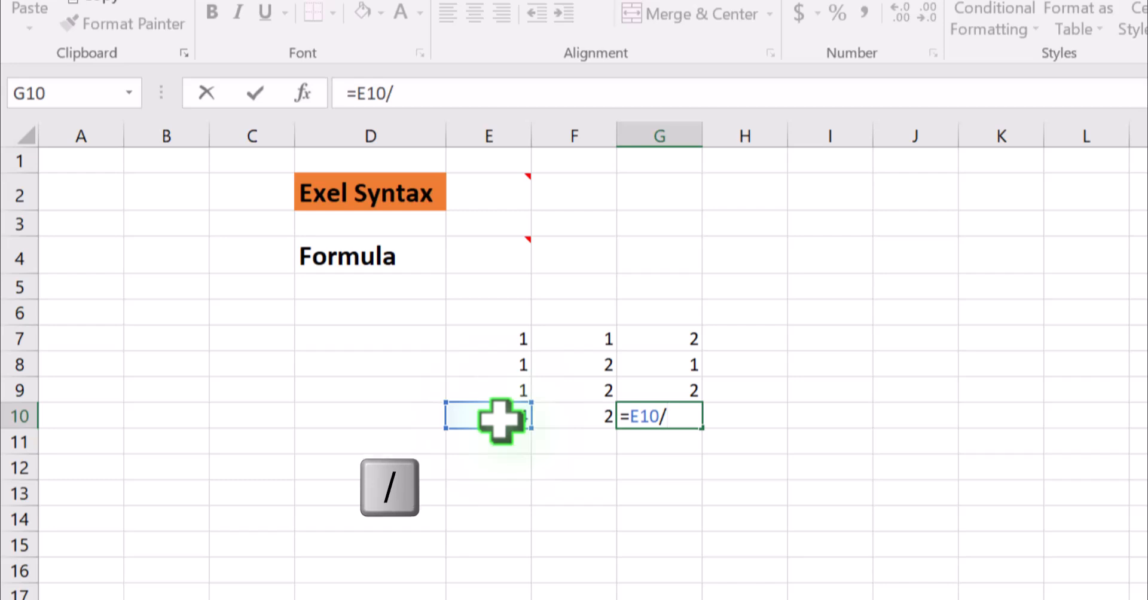
click(559, 414)
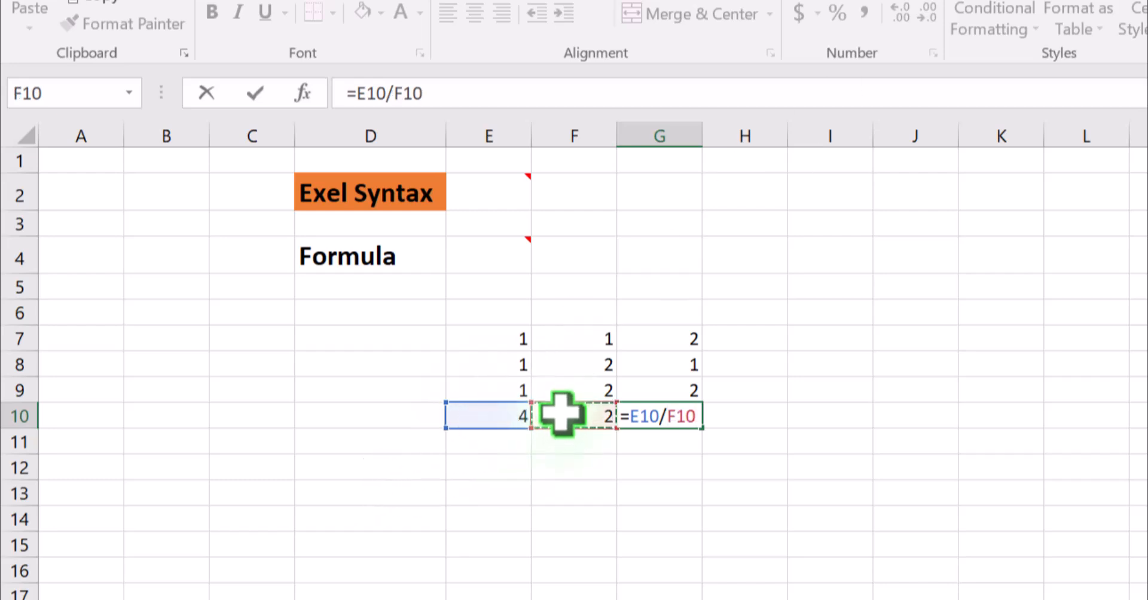
key(Return)
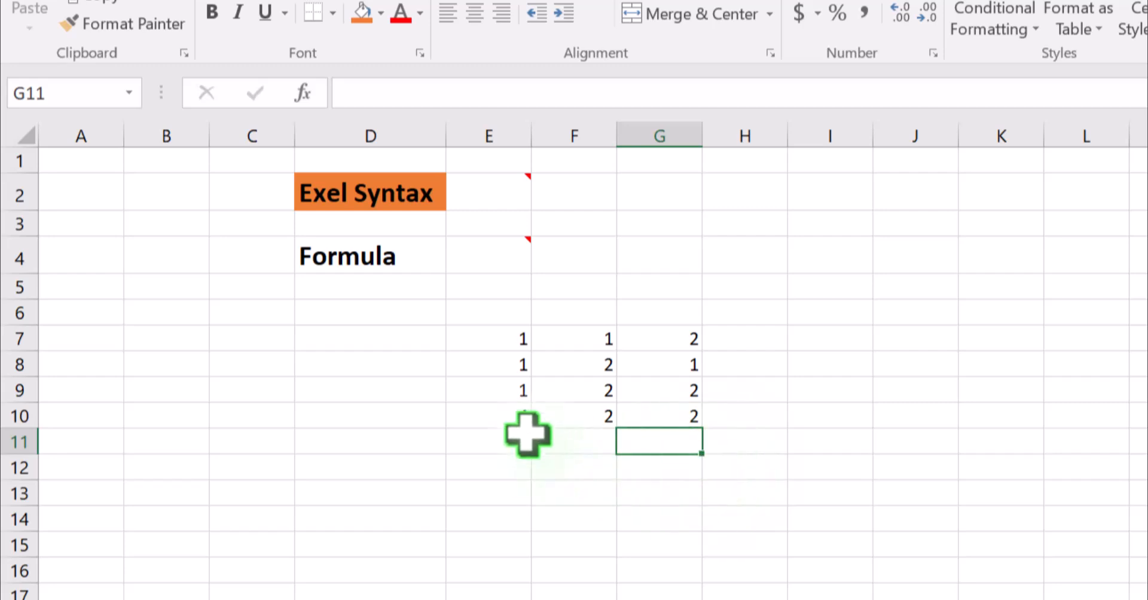
Enter the value 2 in cell E11 and the value 2 in cell F11
click(526, 435)
text(2)
click(592, 443)
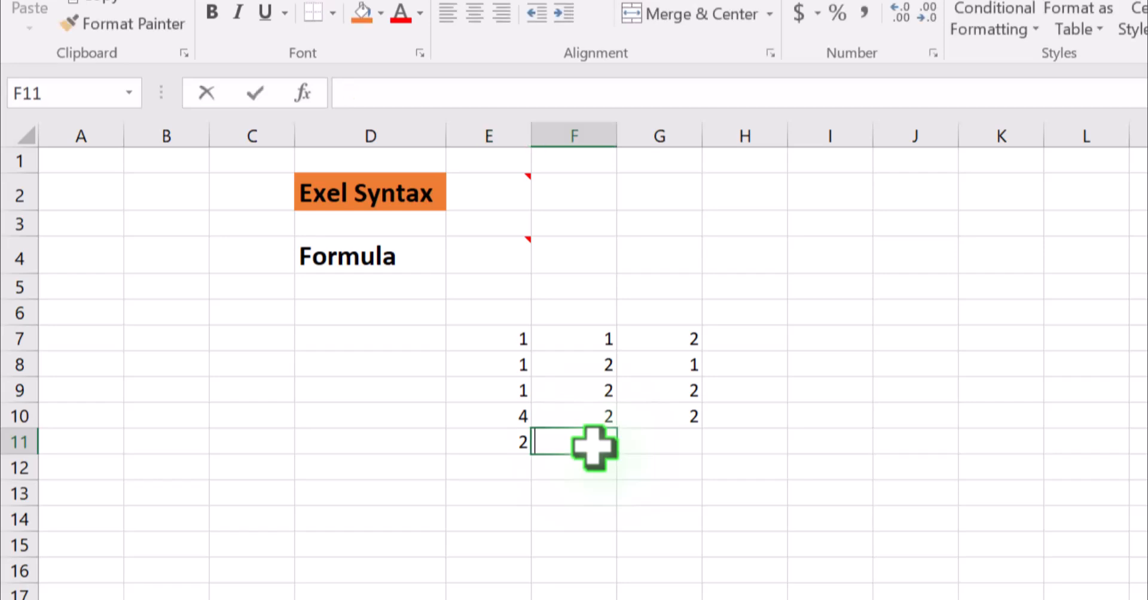
text(2)
Raise E11 to the power of F11 in cell G11 with the formula =E11^F11
click(672, 440)
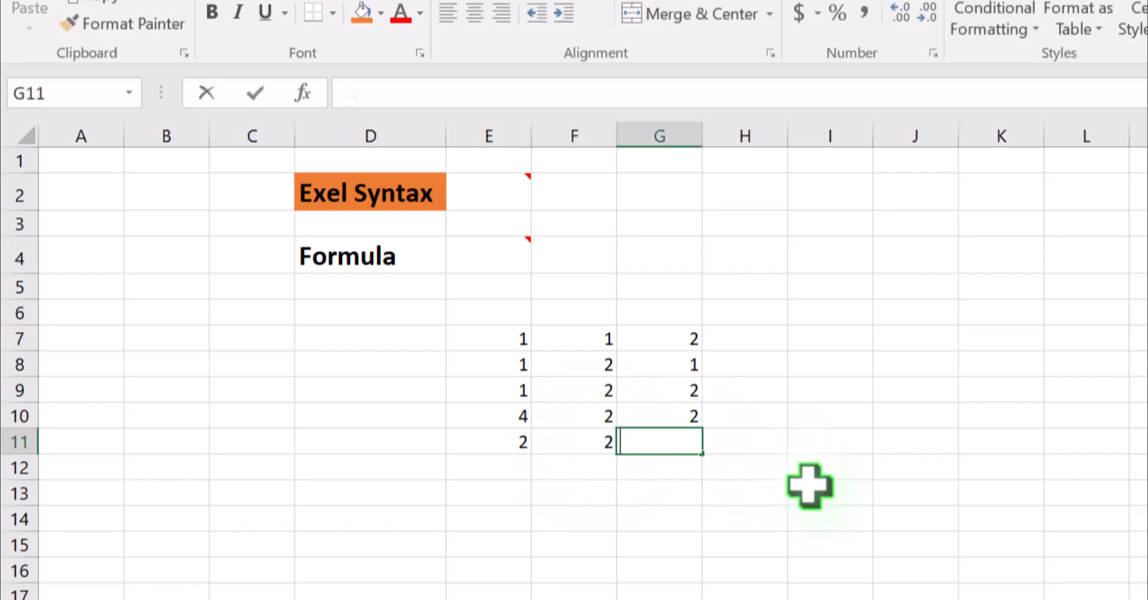
text(=)
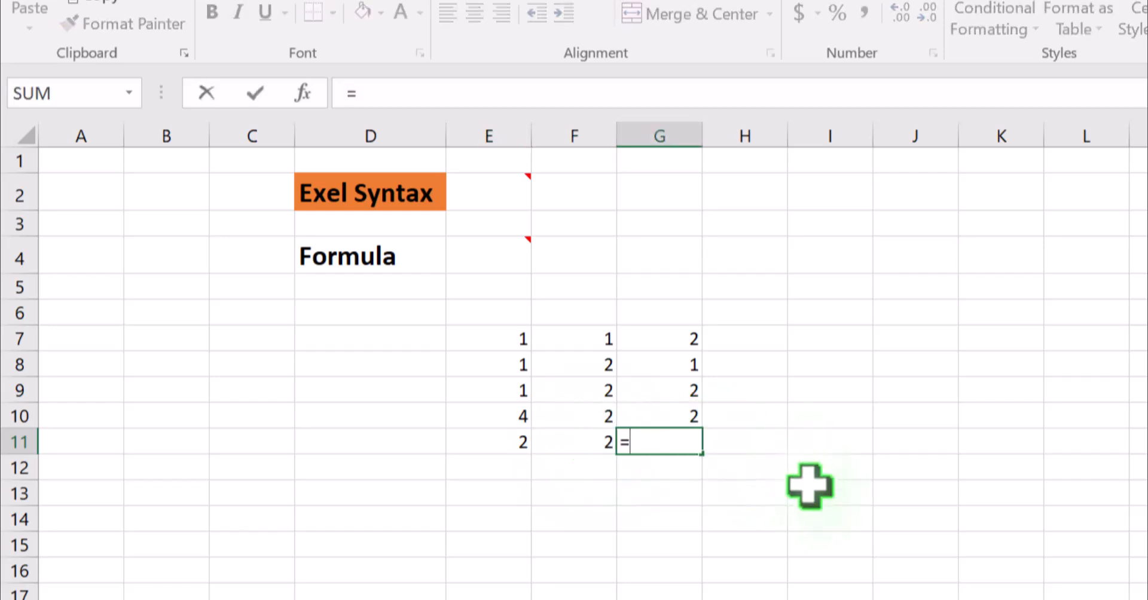
click(510, 446)
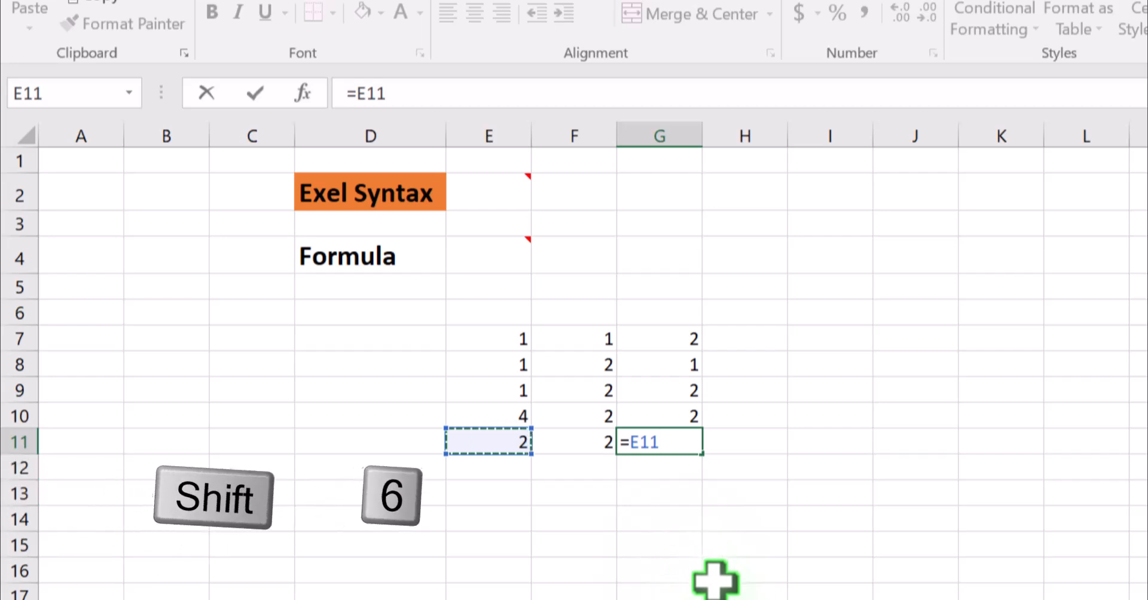
text(^)
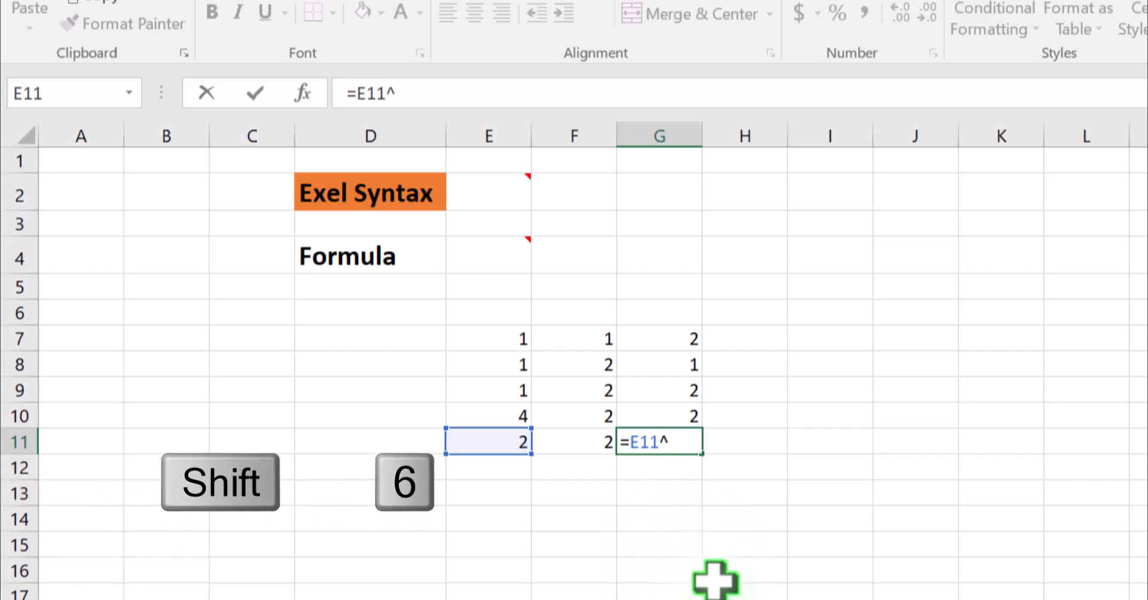
click(556, 446)
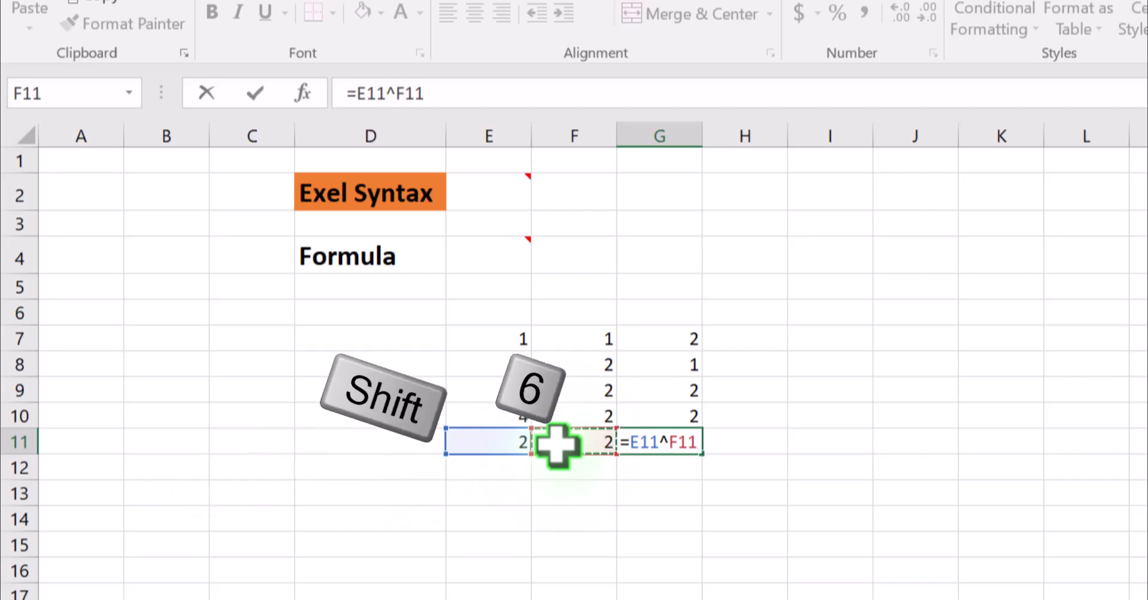
key(Return)
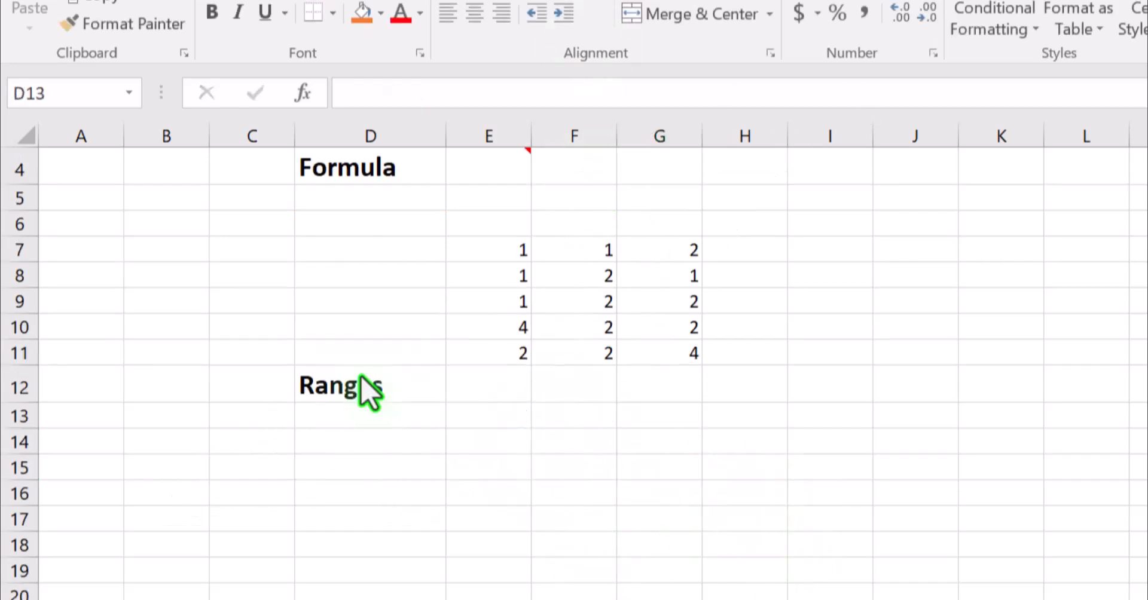
Demonstrate ranges below the Formula heading by selecting blocks of cells, ending with the range E7:J19
click(352, 386)
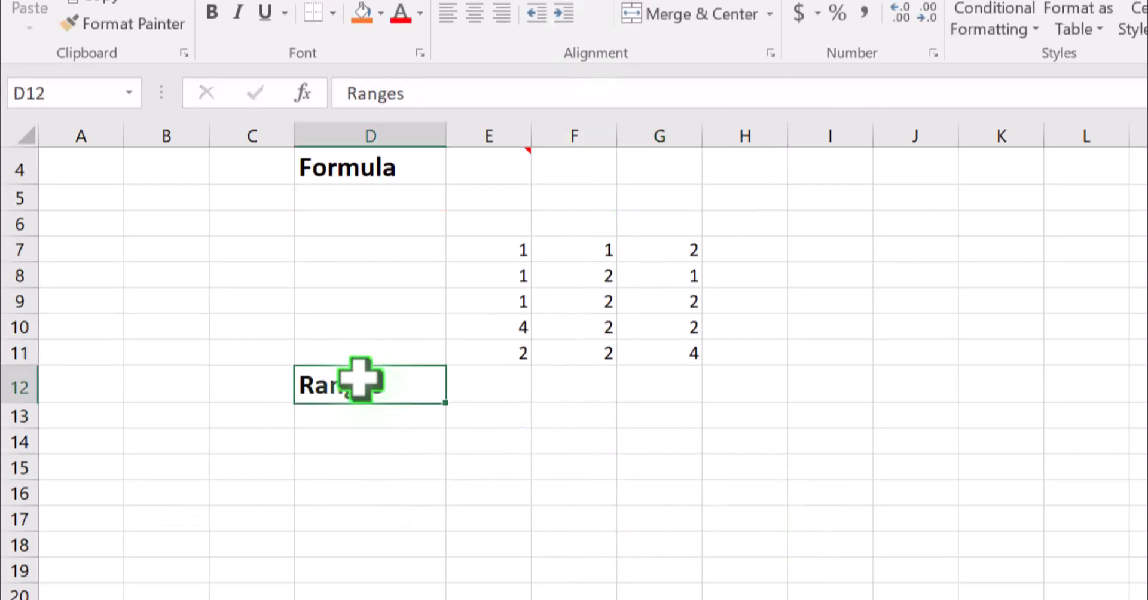
click(368, 418)
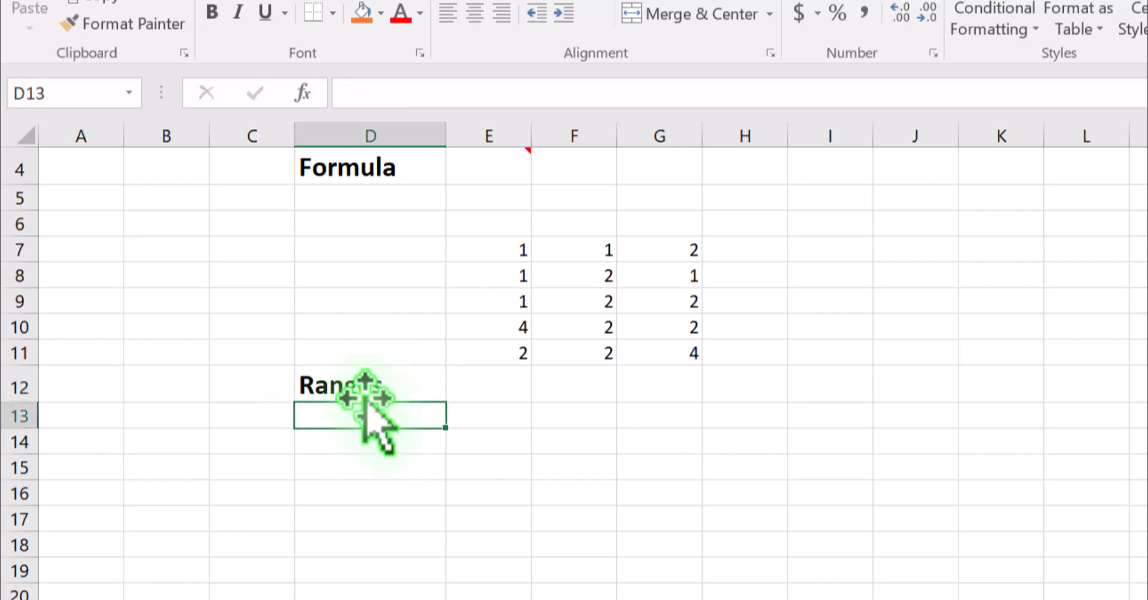
click(370, 386)
drag(496, 247, 682, 389)
click(684, 418)
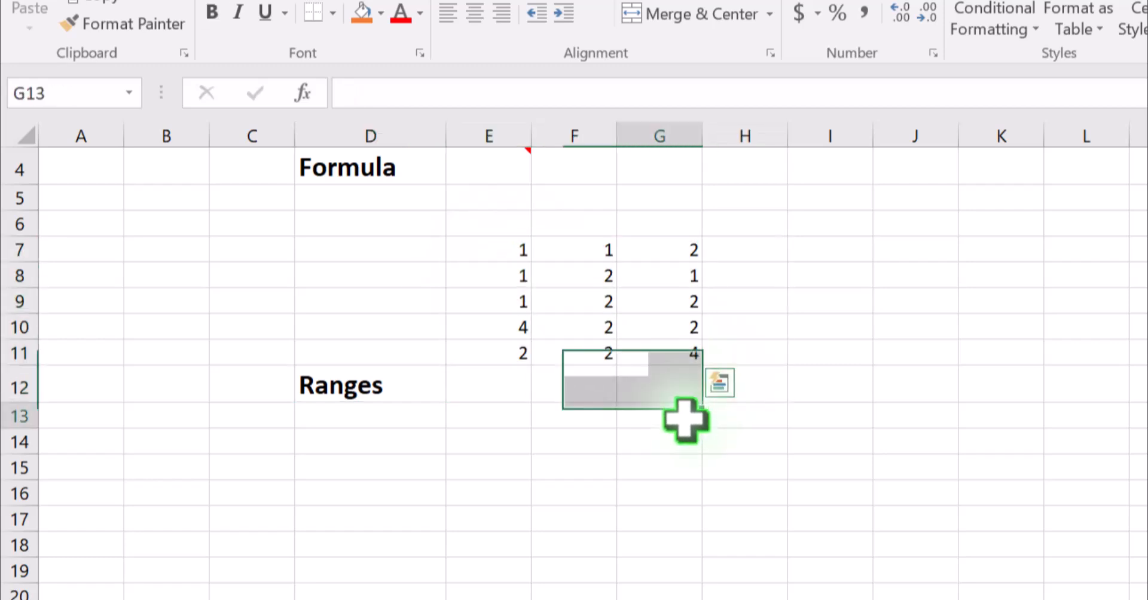
drag(513, 244, 939, 564)
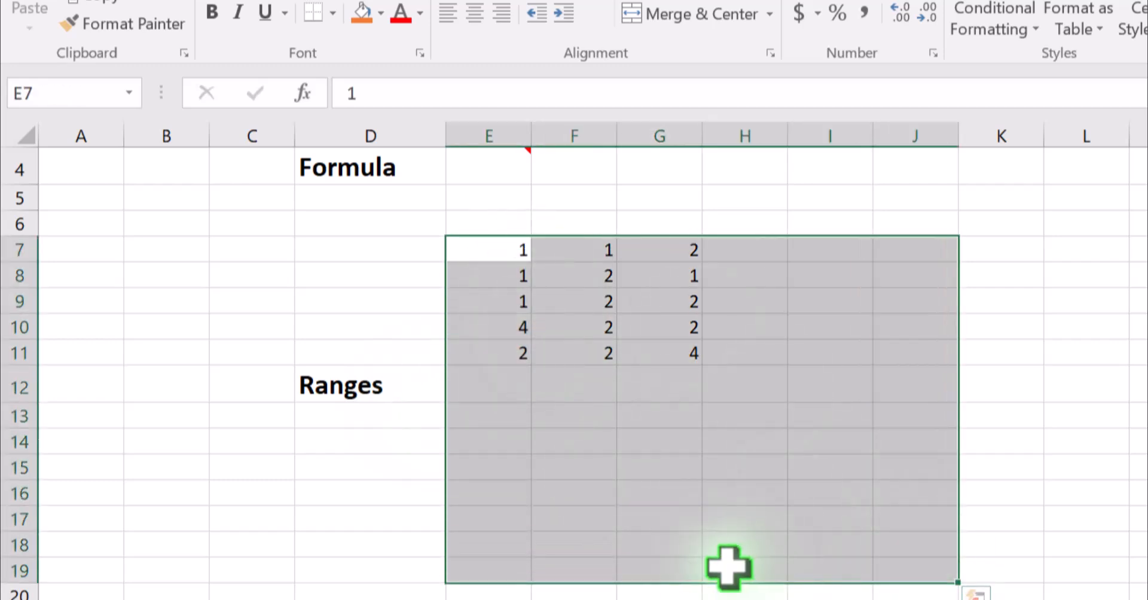
Demonstrate single-cell selection by selecting individual cells one at a time, including H13, D12, F15, B9, B11, D14 and C14
click(759, 415)
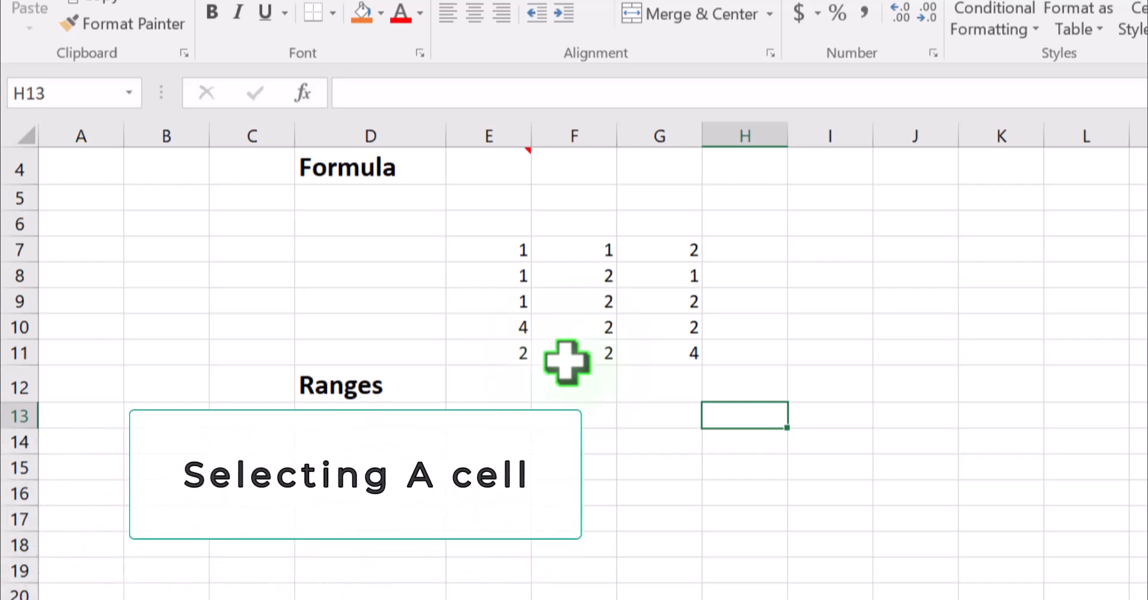
click(323, 390)
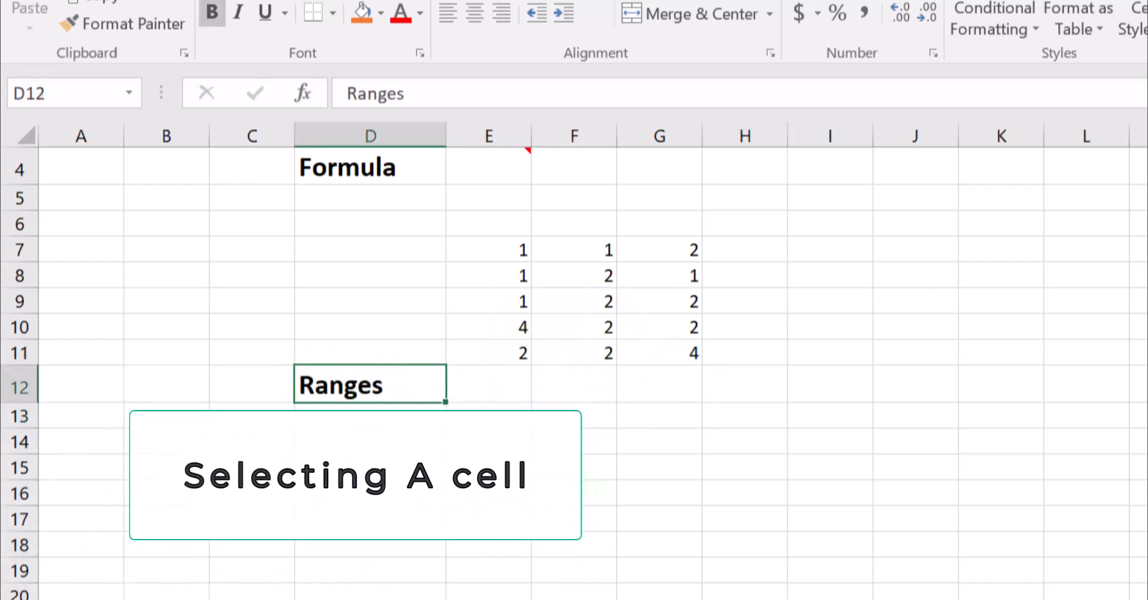
click(592, 466)
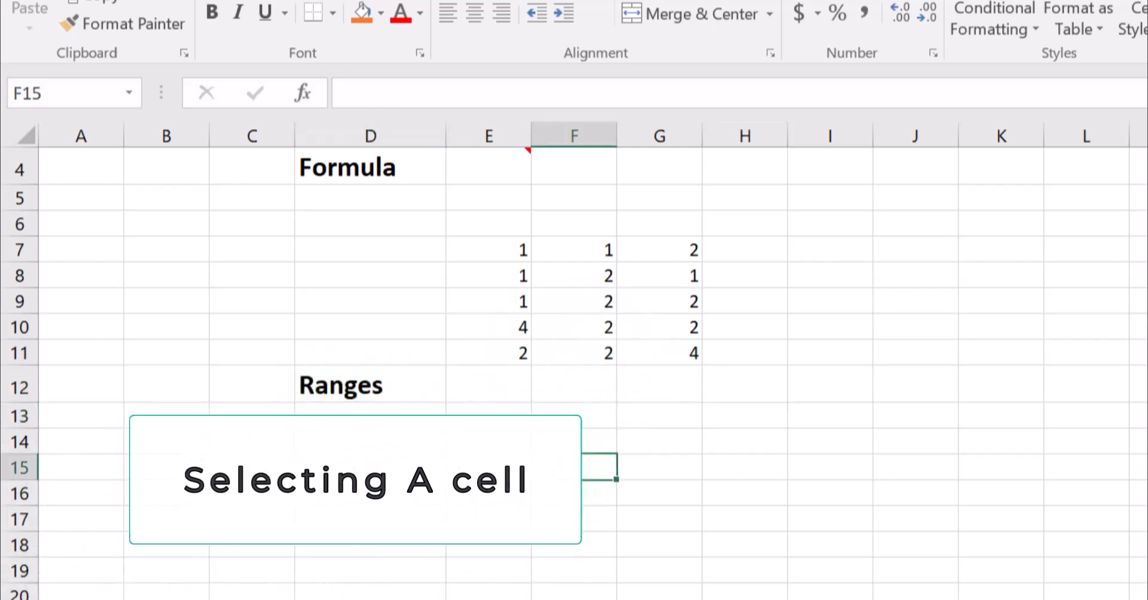
click(175, 303)
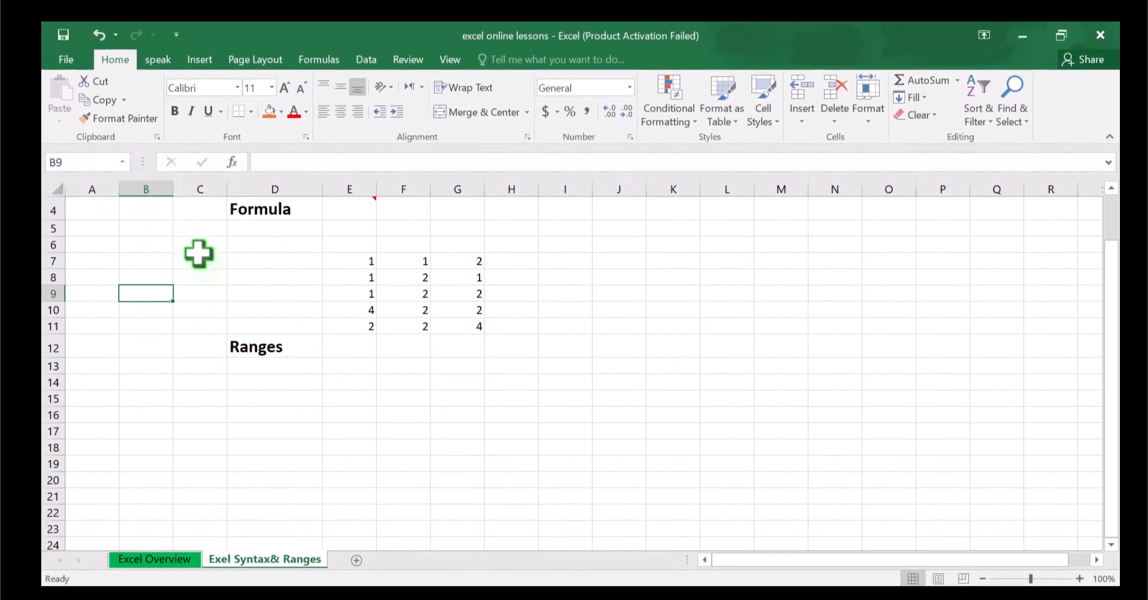
click(181, 352)
click(135, 327)
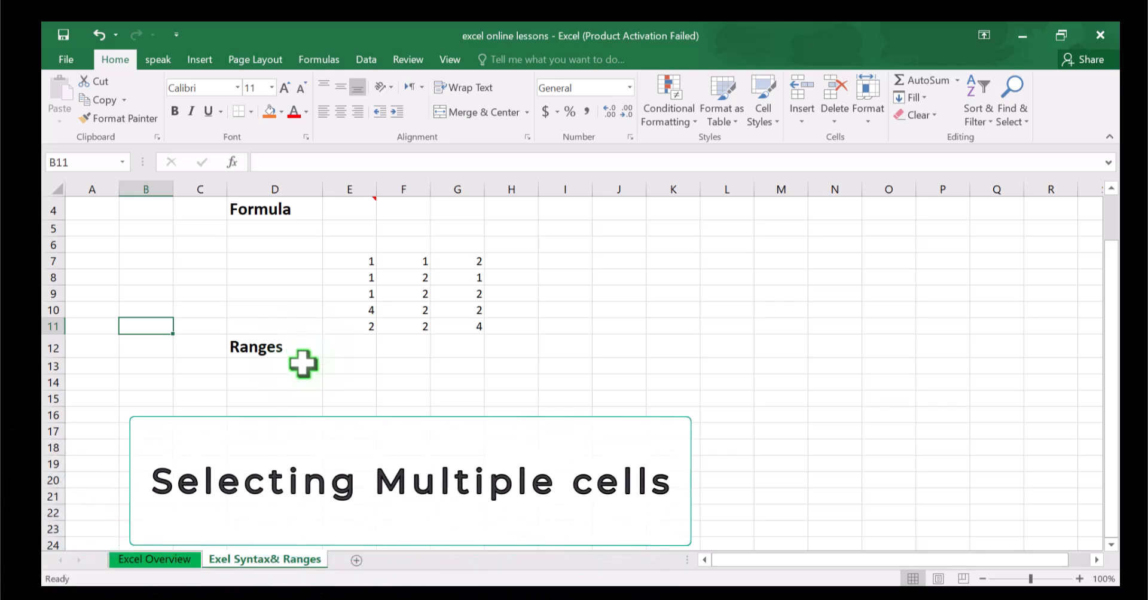
click(309, 347)
click(264, 383)
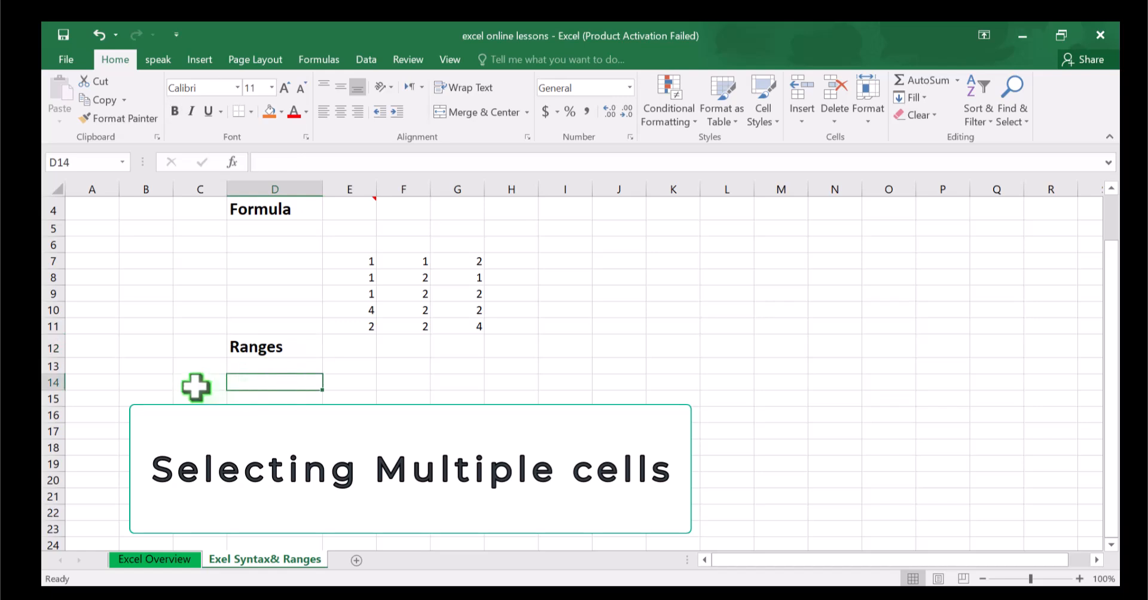
click(198, 383)
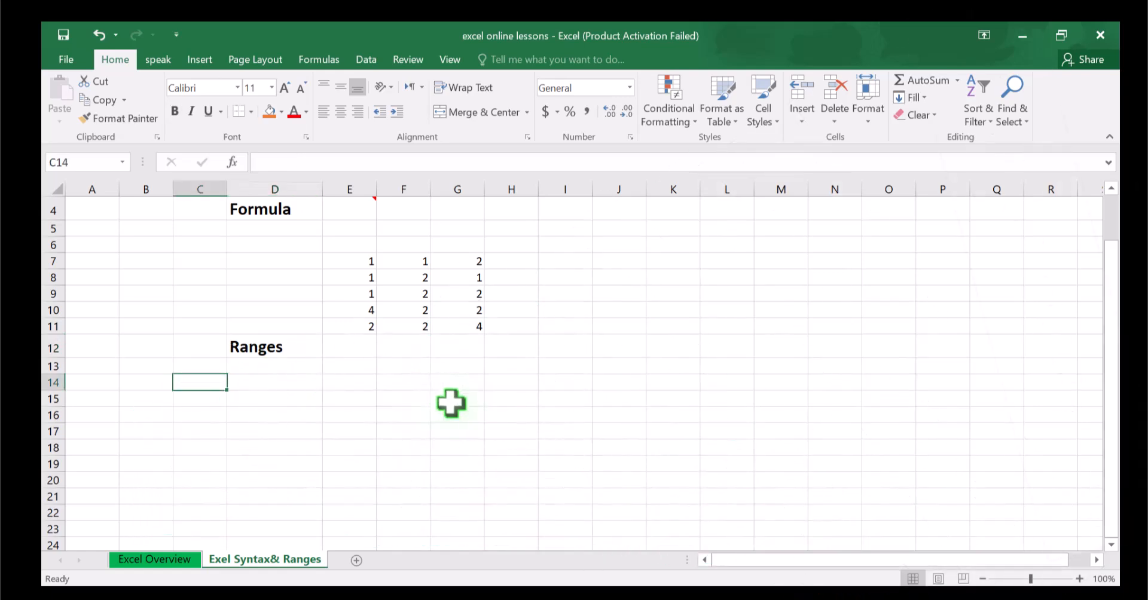
Select the non-adjacent cells G15, J15, I17, H19, F19, D17 and C16 together, and clear the multiple selection
click(454, 393)
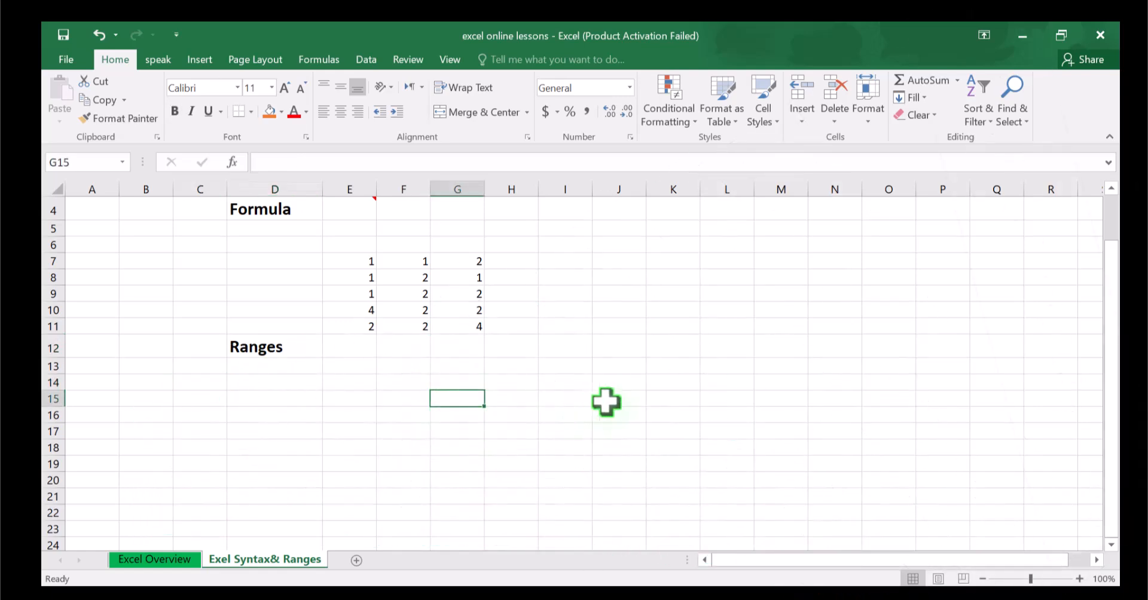
ctrl+click(606, 400)
ctrl+click(582, 431)
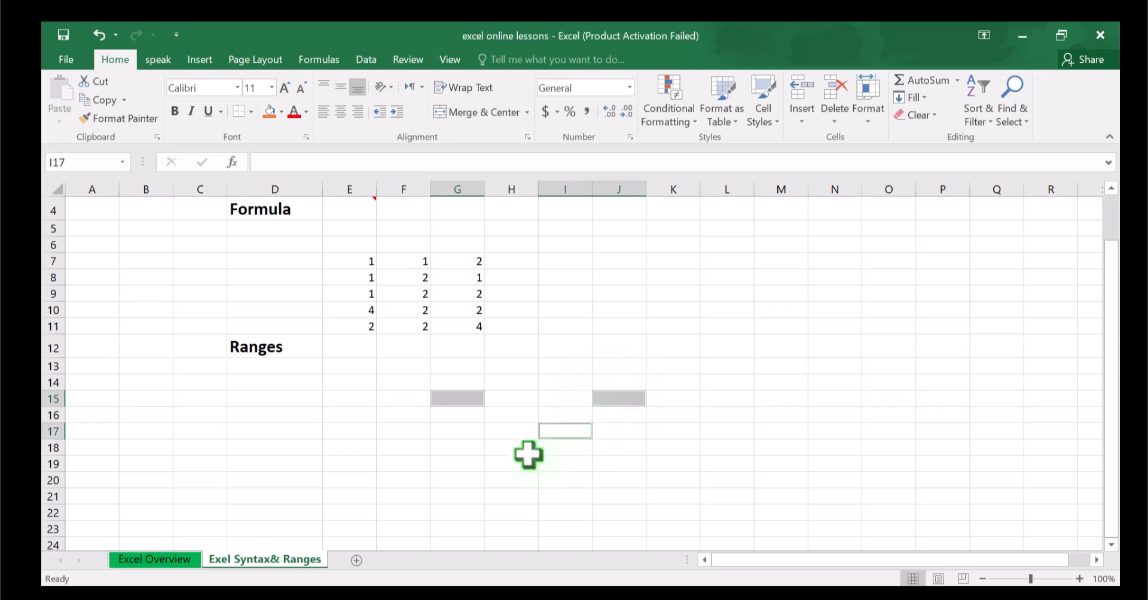
ctrl+click(525, 456)
ctrl+click(395, 464)
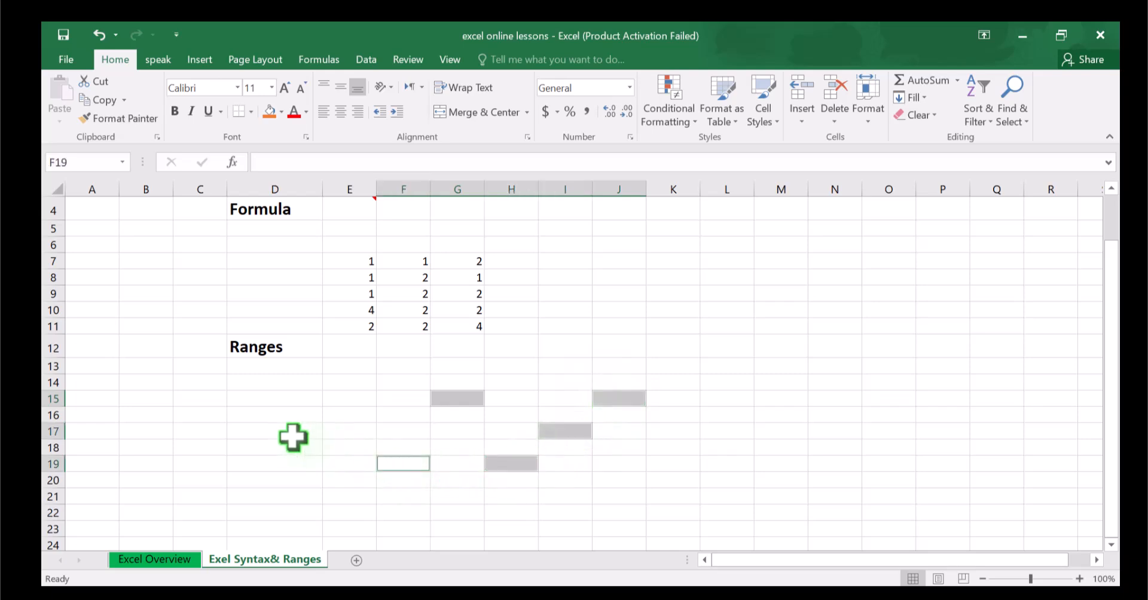
ctrl+click(278, 429)
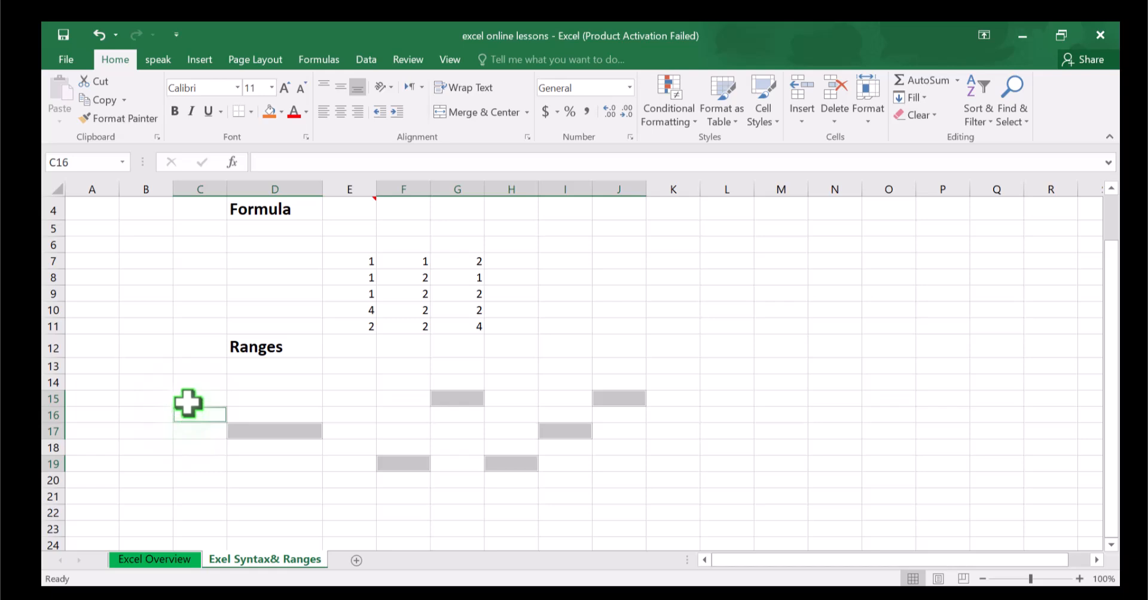
click(295, 433)
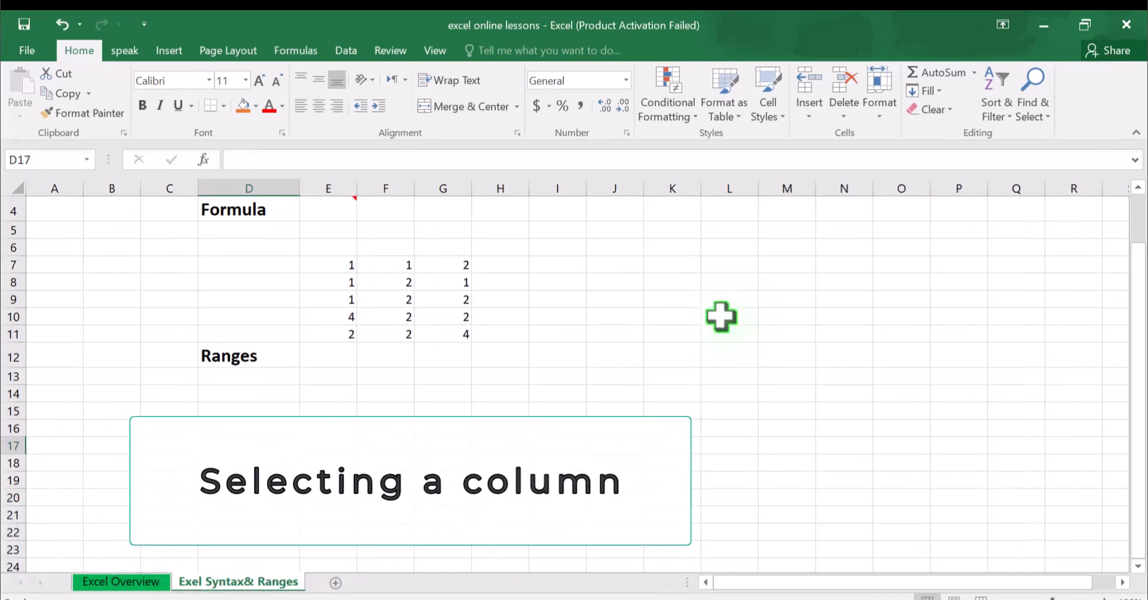
Select the whole of column A, followed by the whole of row 4, and return to a single-cell selection
click(56, 187)
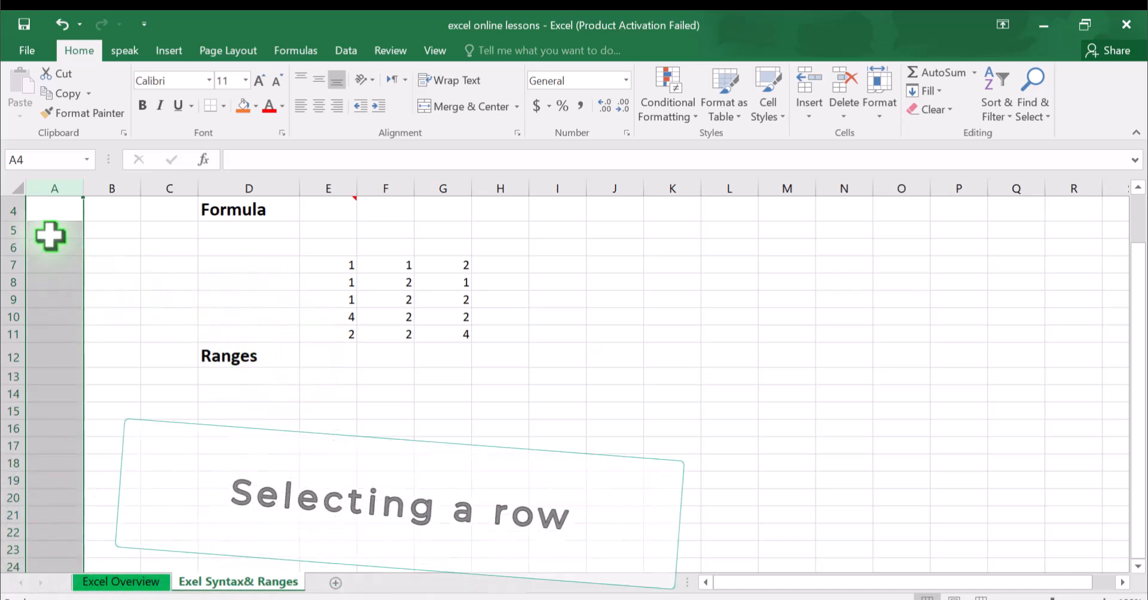
click(11, 208)
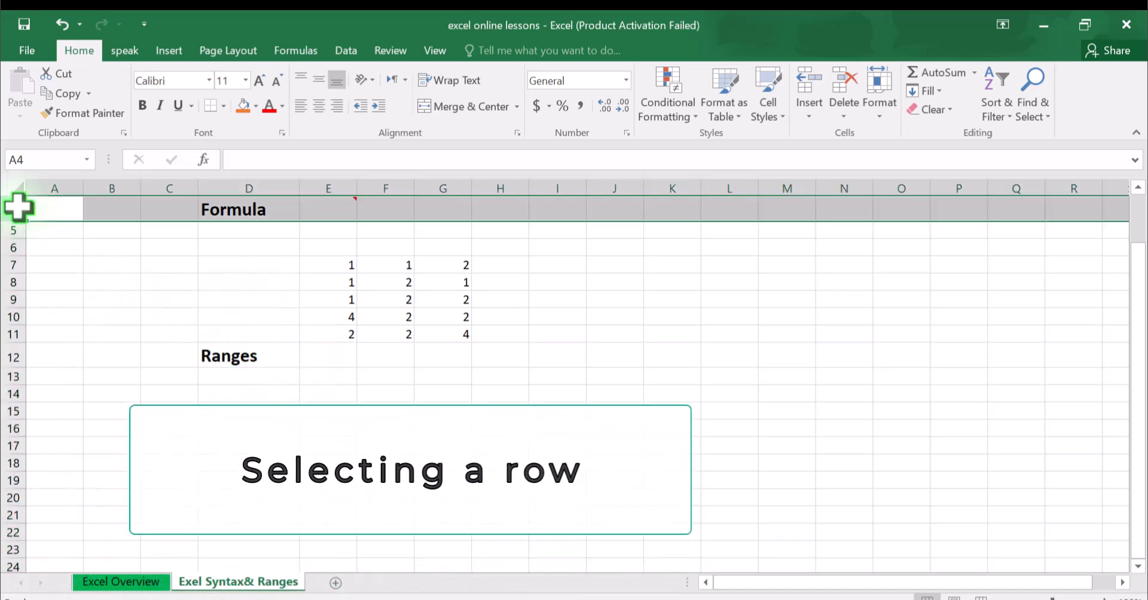
click(315, 372)
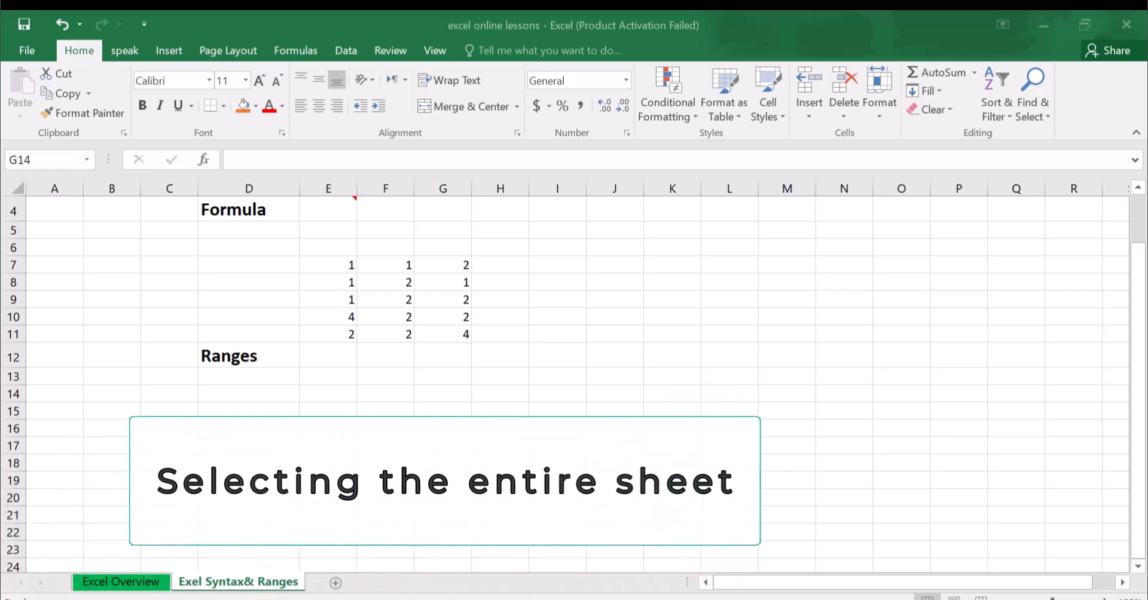
Select the entire worksheet, check that the selection extends over the lower rows, and clear it
click(13, 183)
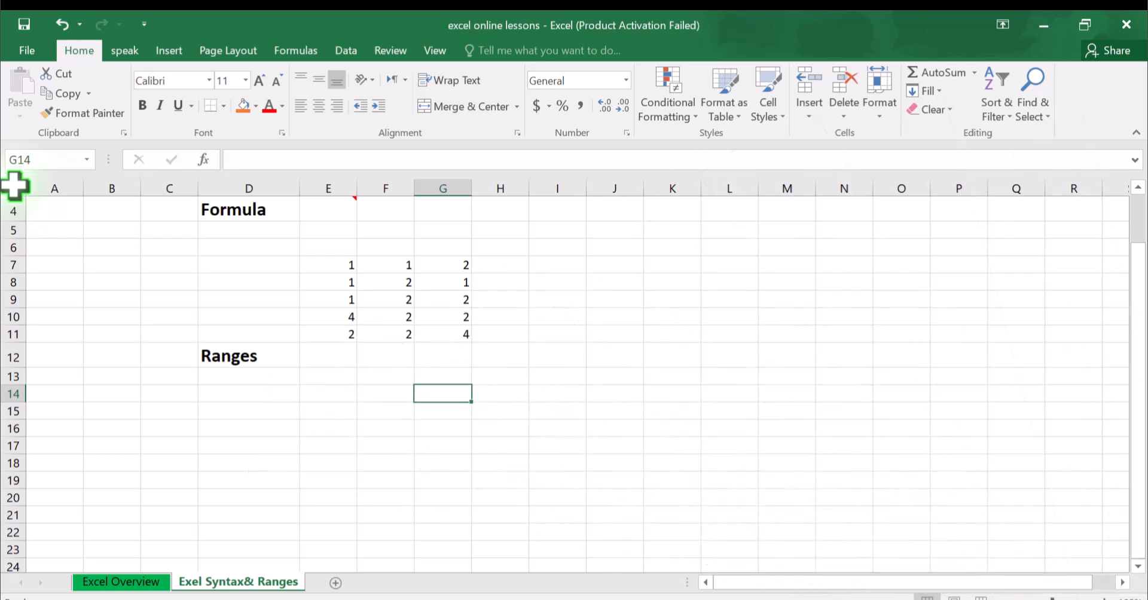
click(14, 185)
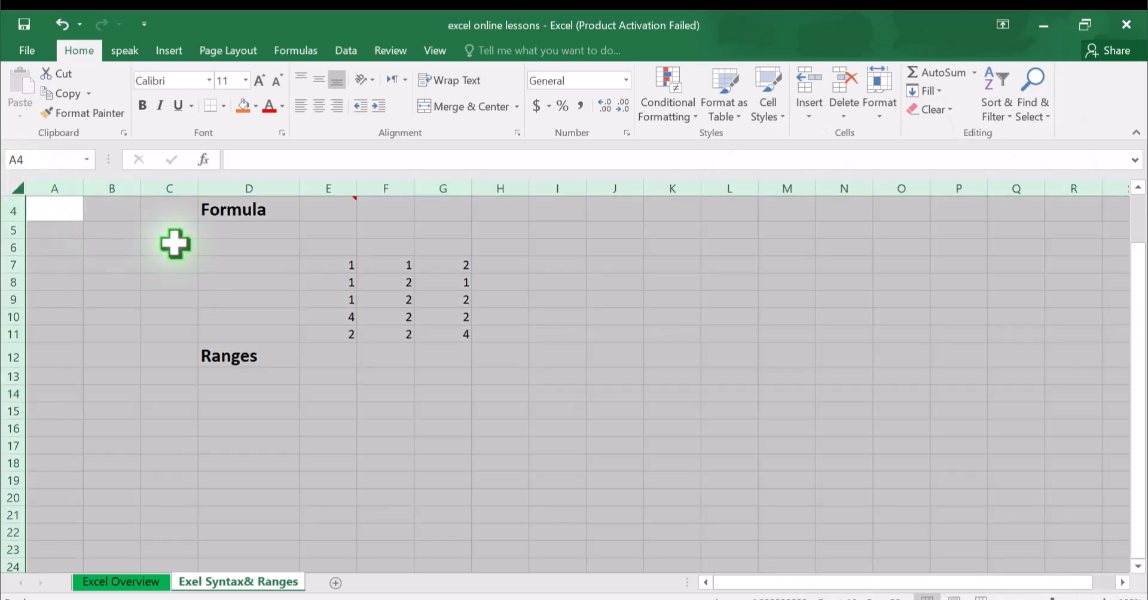
scroll(418, 364, down, 1)
scroll(425, 371, down, 10)
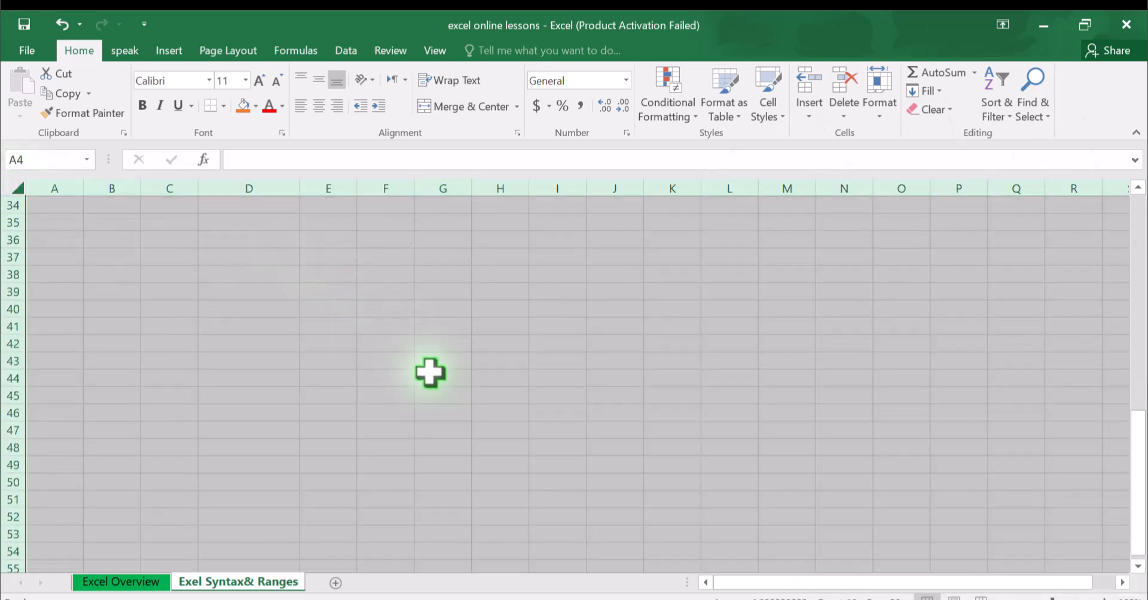
scroll(428, 368, up, 11)
click(381, 293)
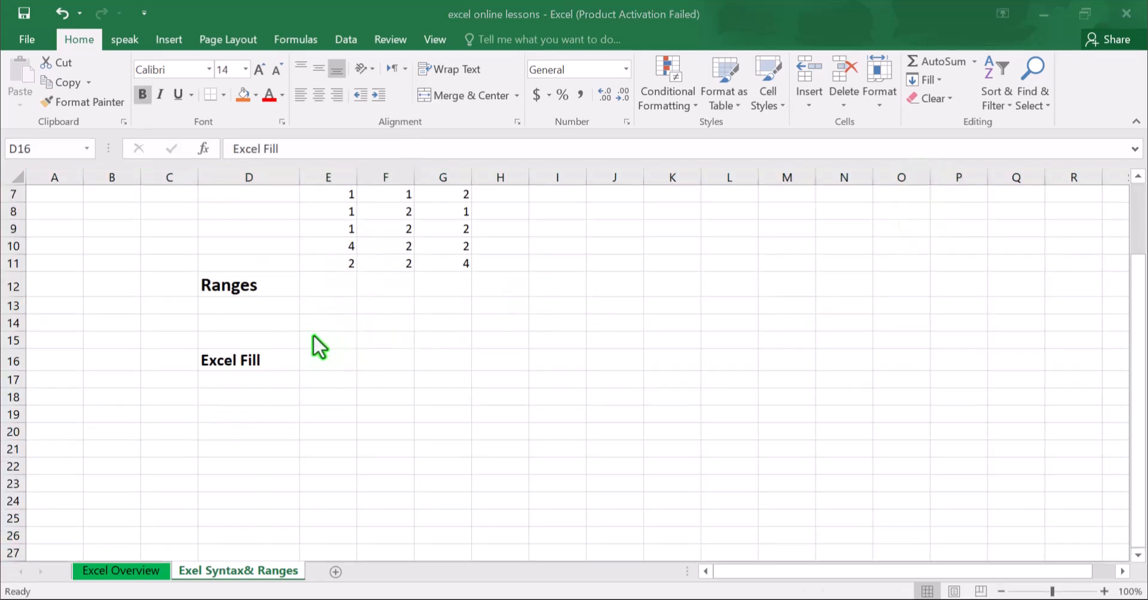
click(357, 365)
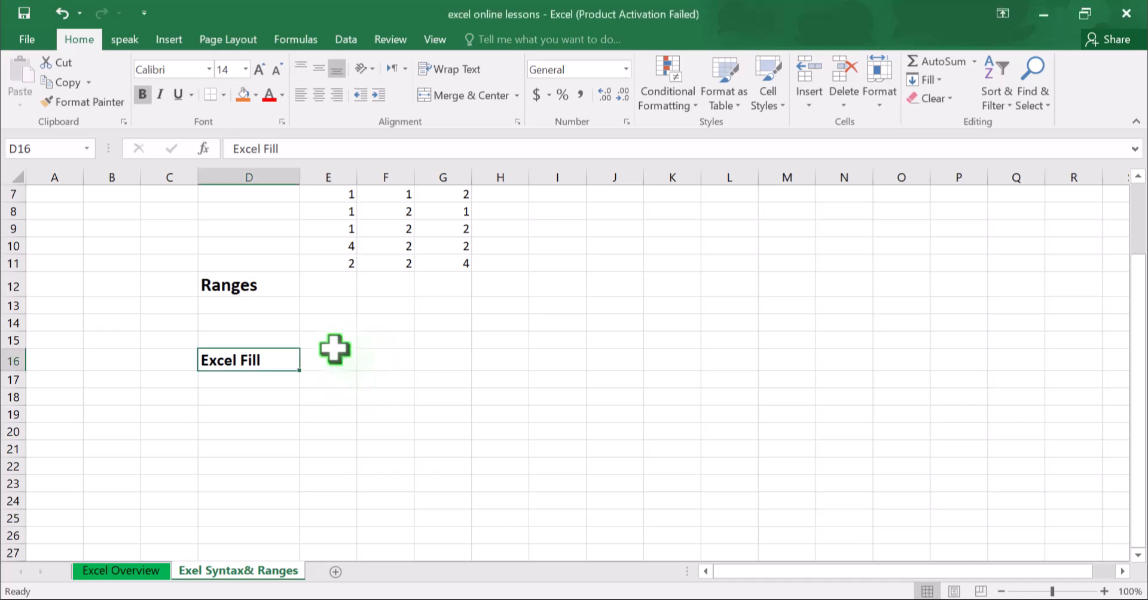
click(335, 350)
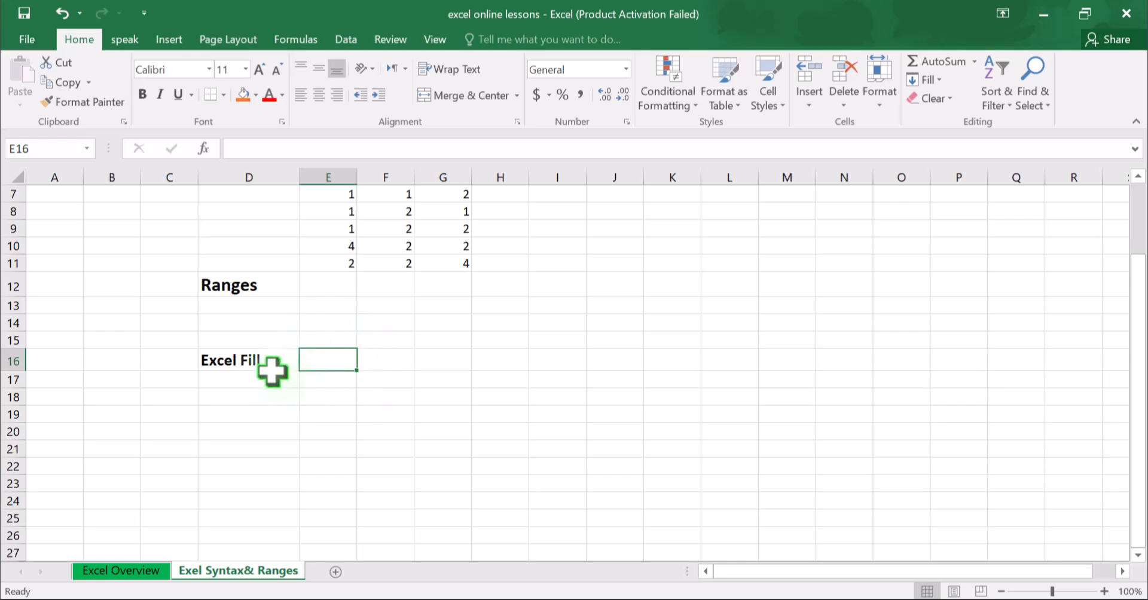
click(255, 360)
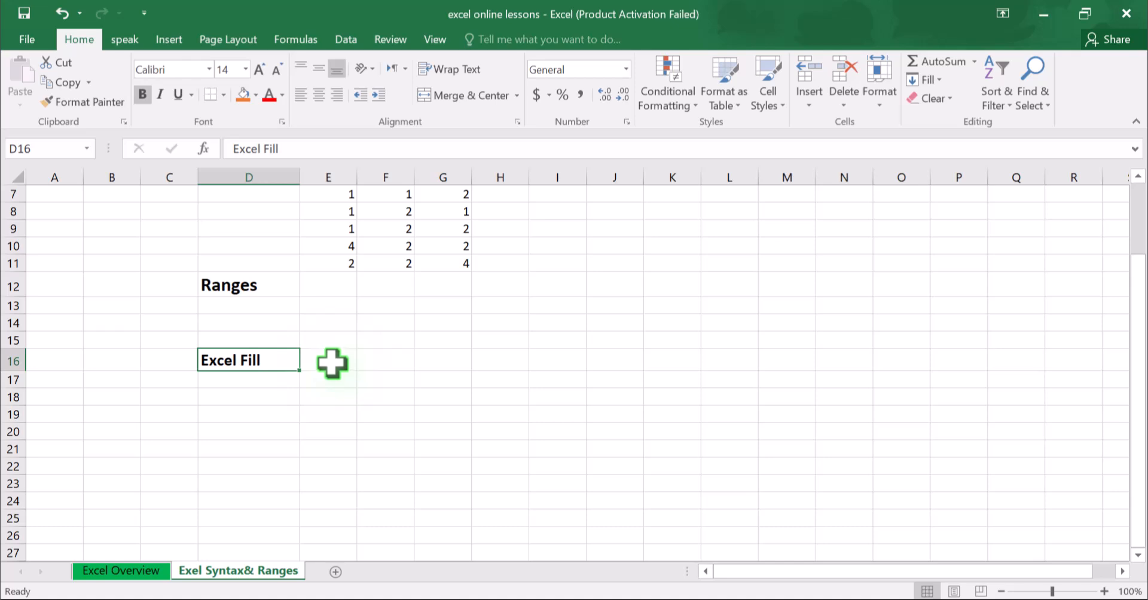
click(419, 363)
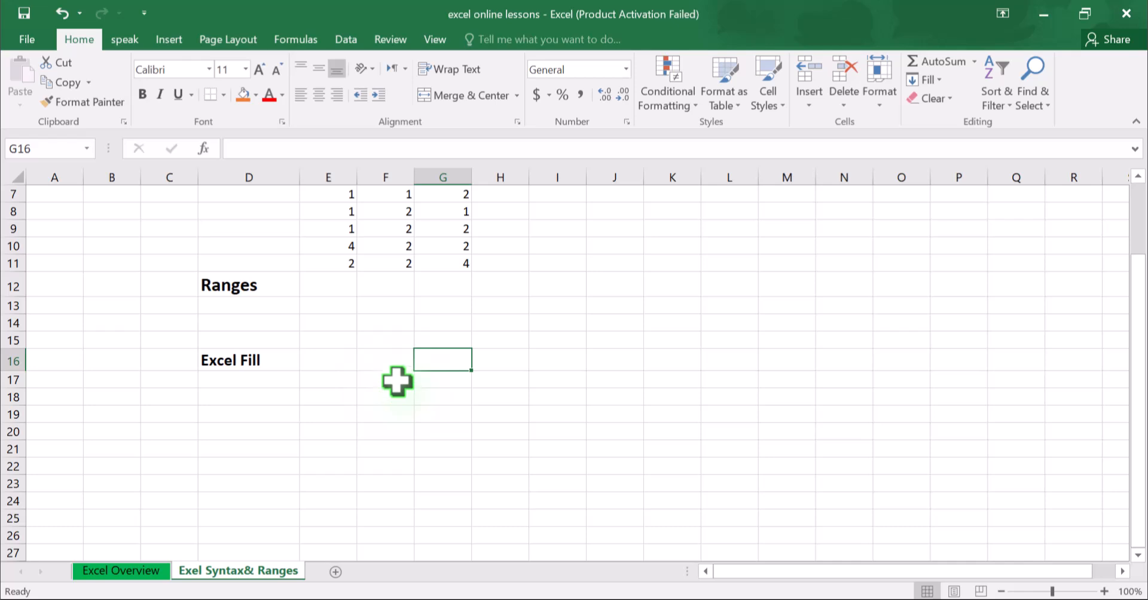
click(334, 362)
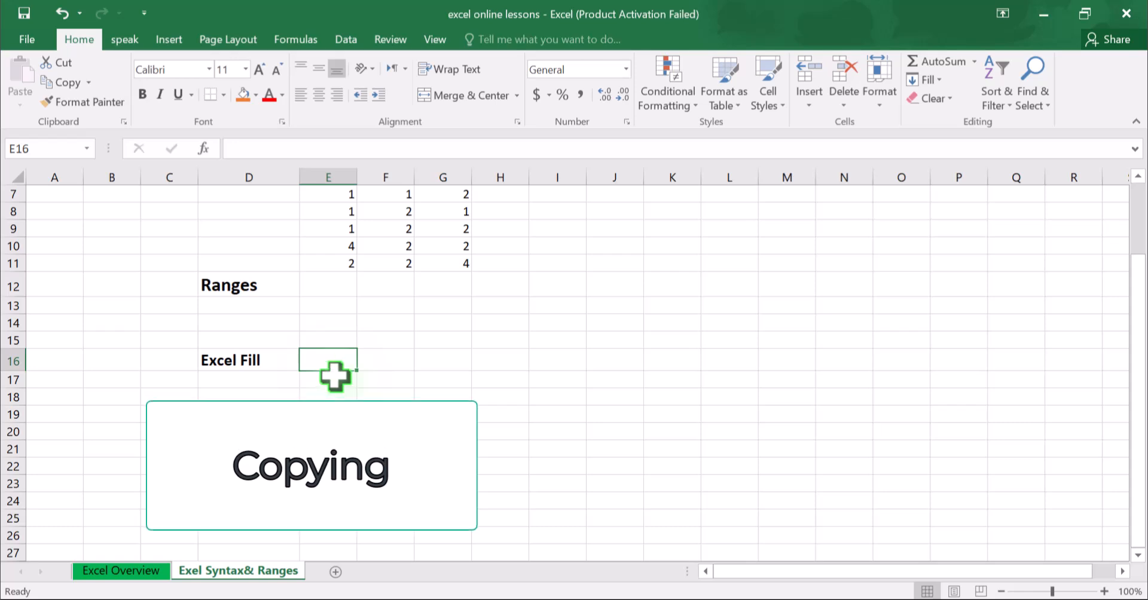
Enter 1 in cell E16 beside the Excel Fill heading and copy it down with the fill handle through E28
click(335, 393)
click(332, 364)
text(1)
key(Return)
click(335, 363)
scroll(357, 376, down, 1)
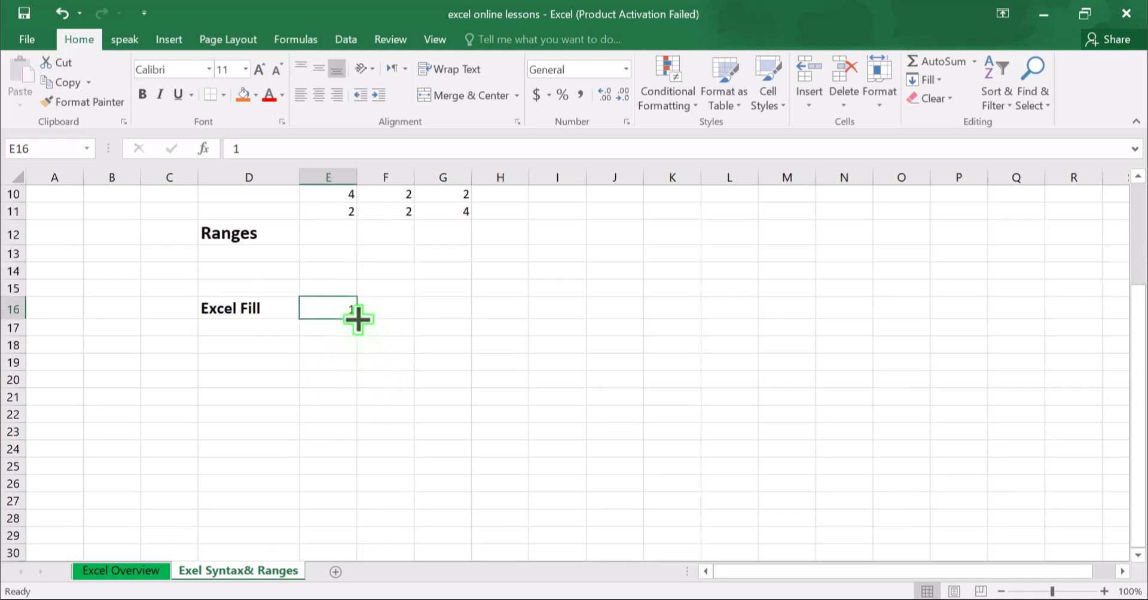
drag(357, 318, 383, 534)
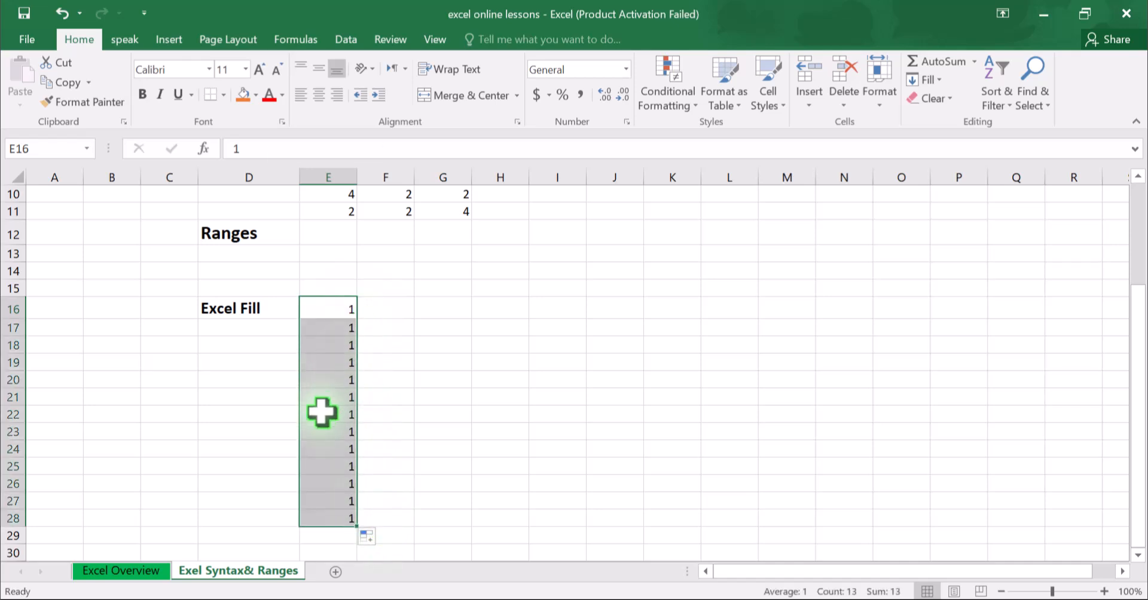
Enter Words in cell F16 and copy the text down with the fill handle through F29
click(386, 308)
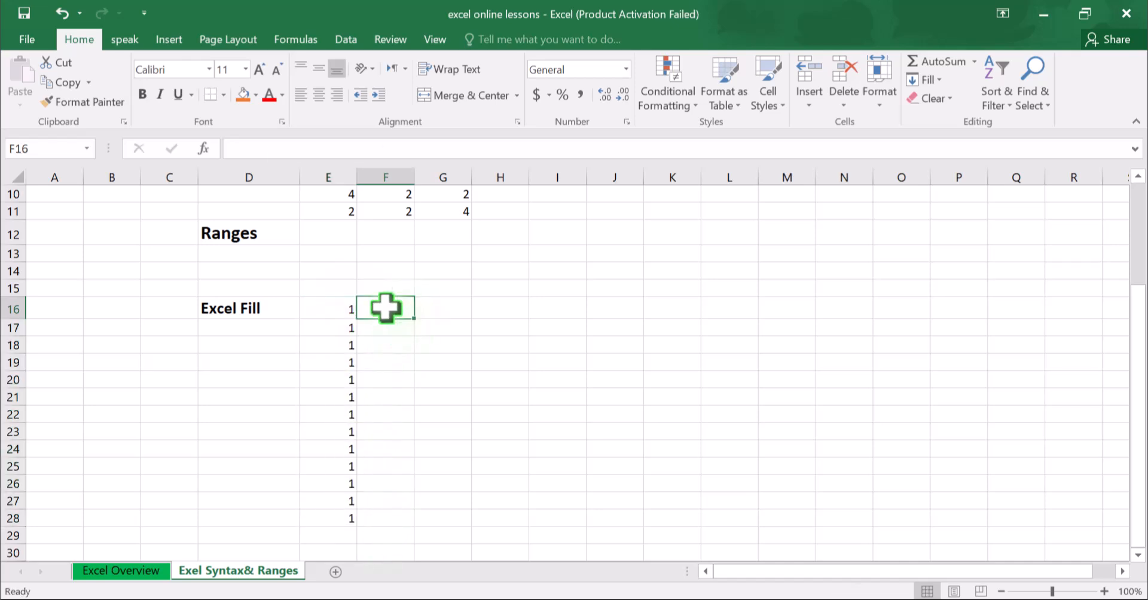
text(W)
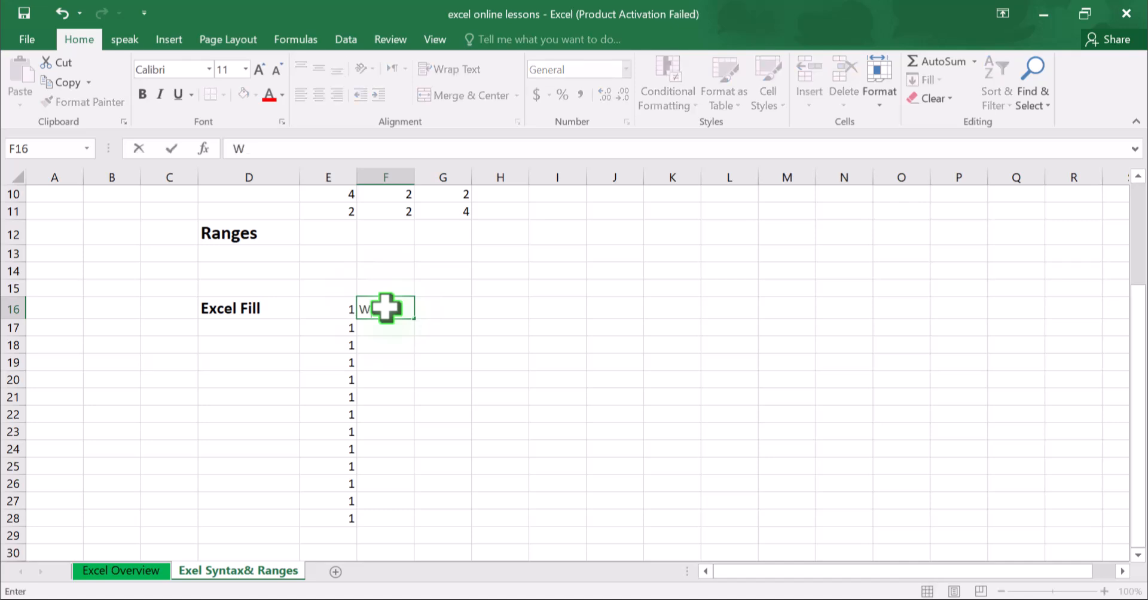
text(ords)
key(Return)
click(362, 306)
drag(418, 320, 417, 544)
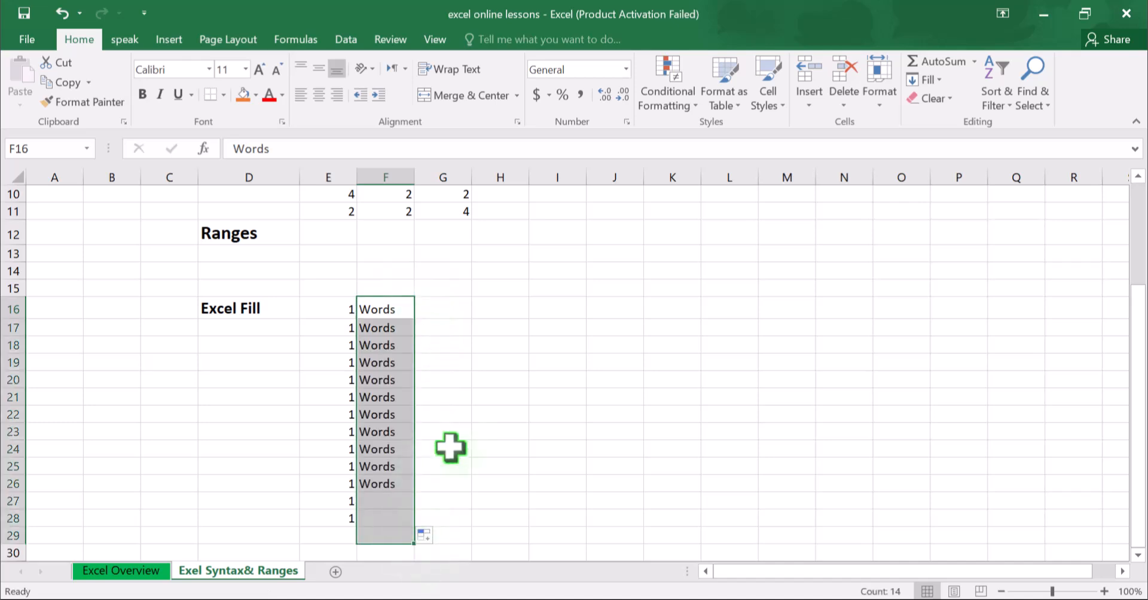
click(249, 309)
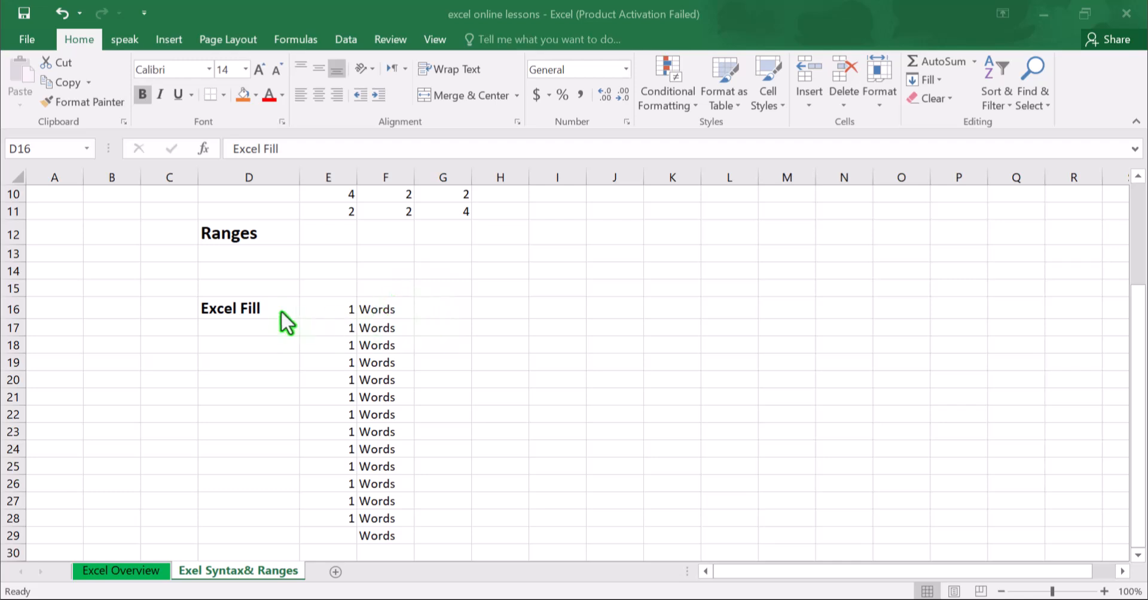
click(325, 307)
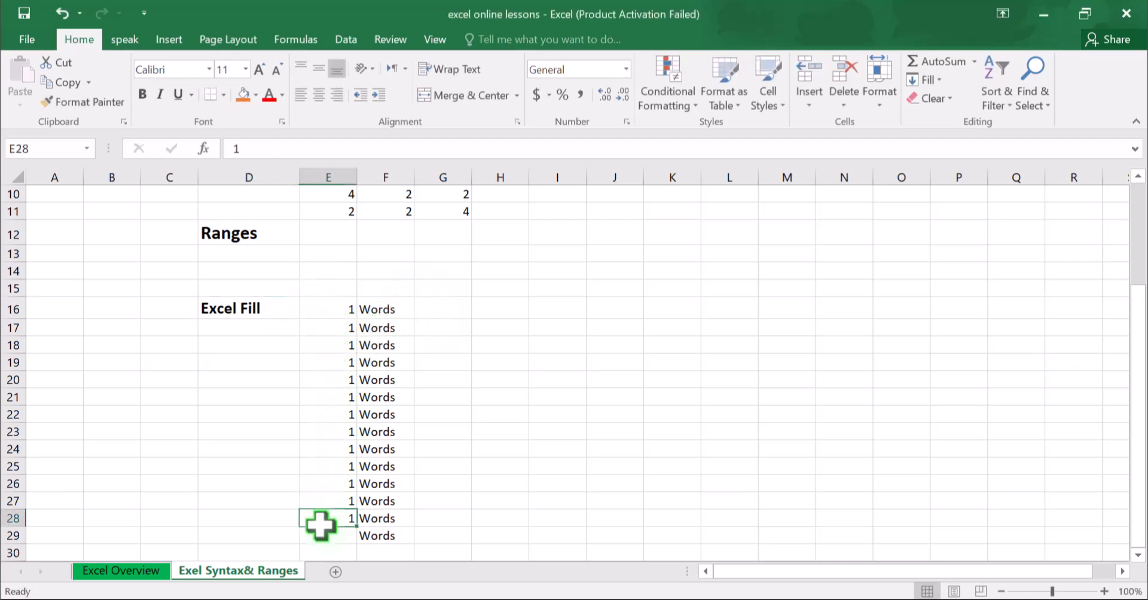
click(374, 309)
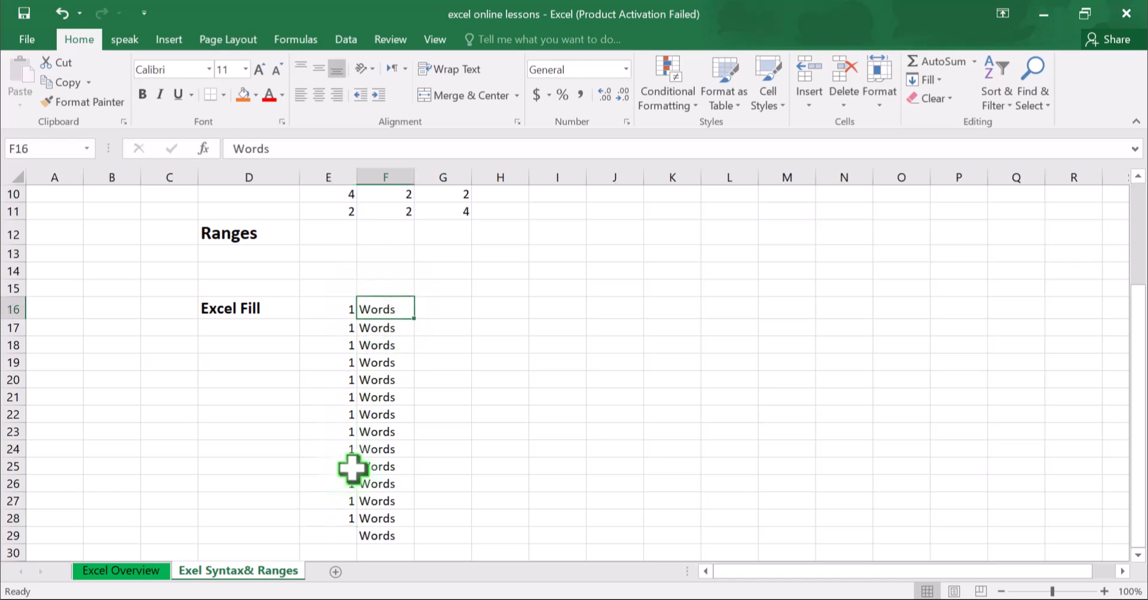
click(919, 173)
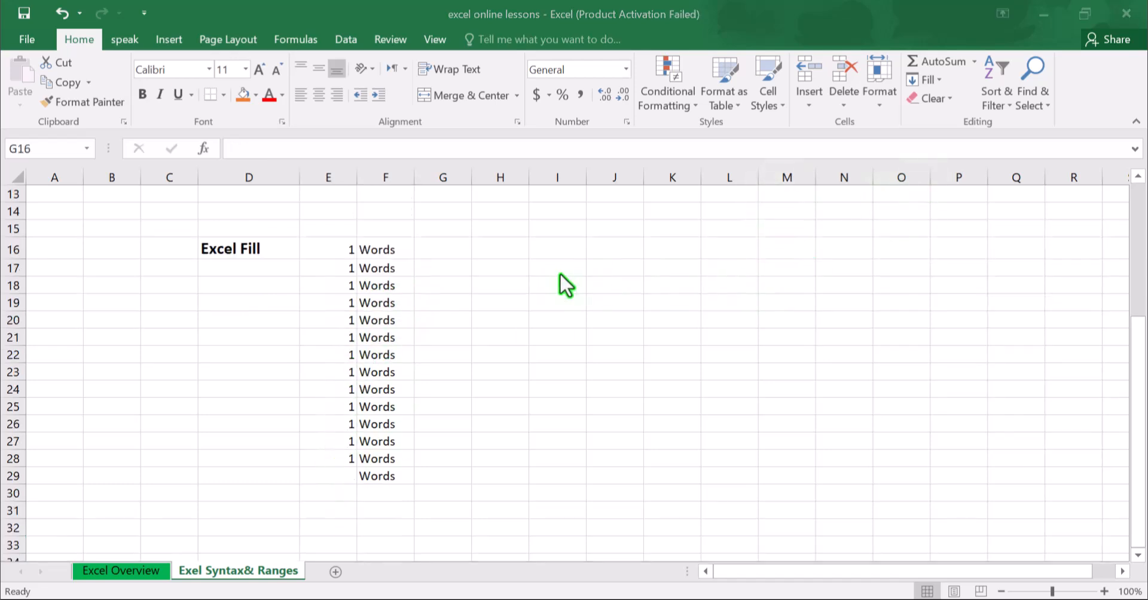
click(492, 253)
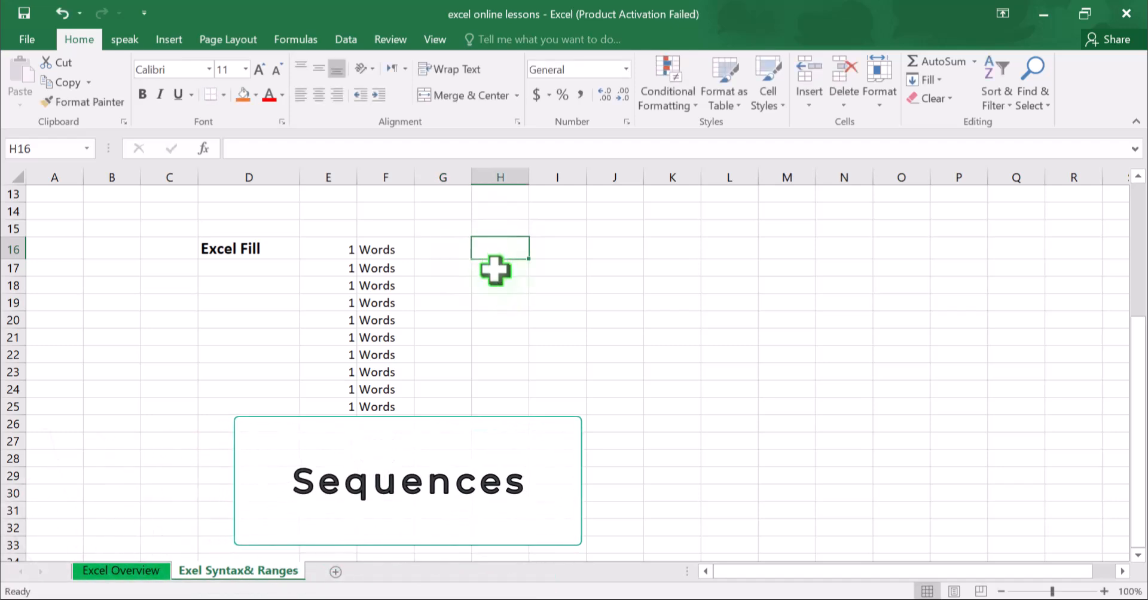
click(340, 256)
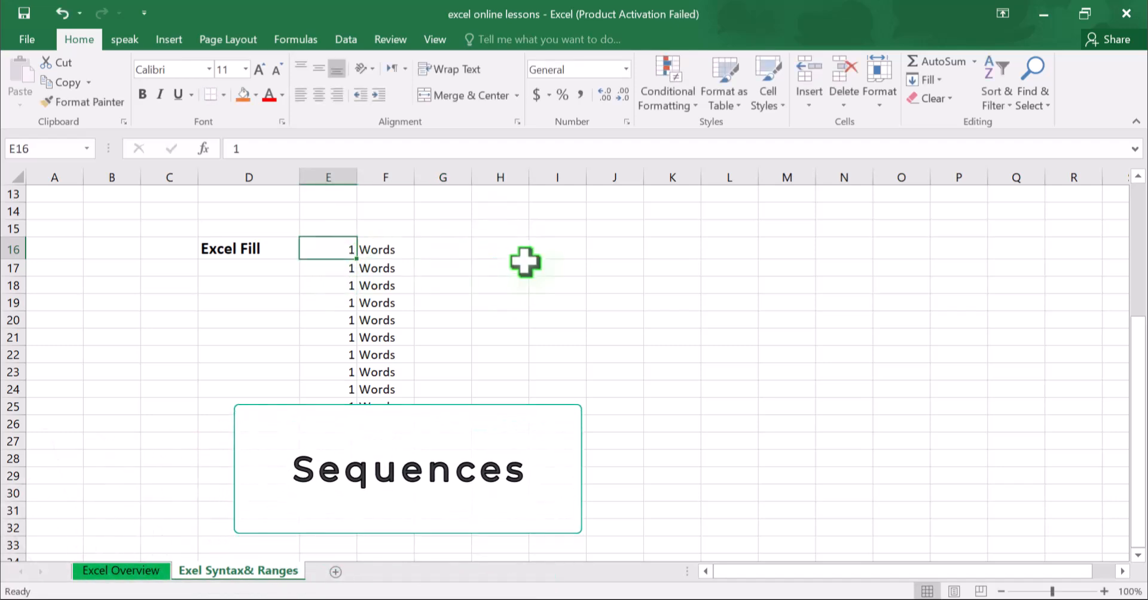
Enter 1 in H16 and 2 in H17, and extend the pair as a number sequence down through H32
click(491, 246)
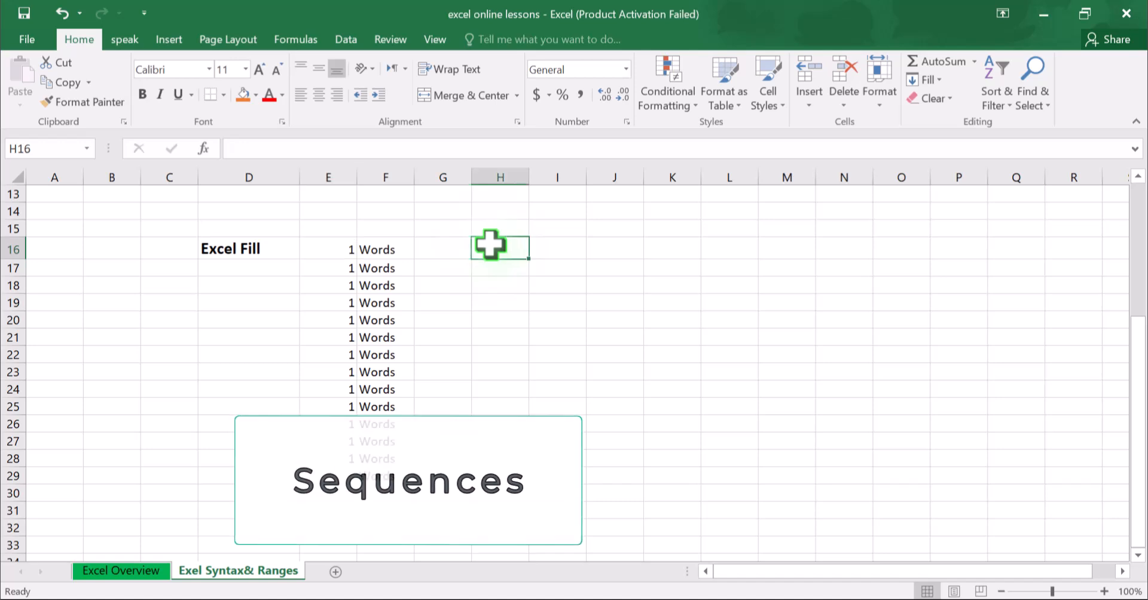
click(497, 281)
click(497, 252)
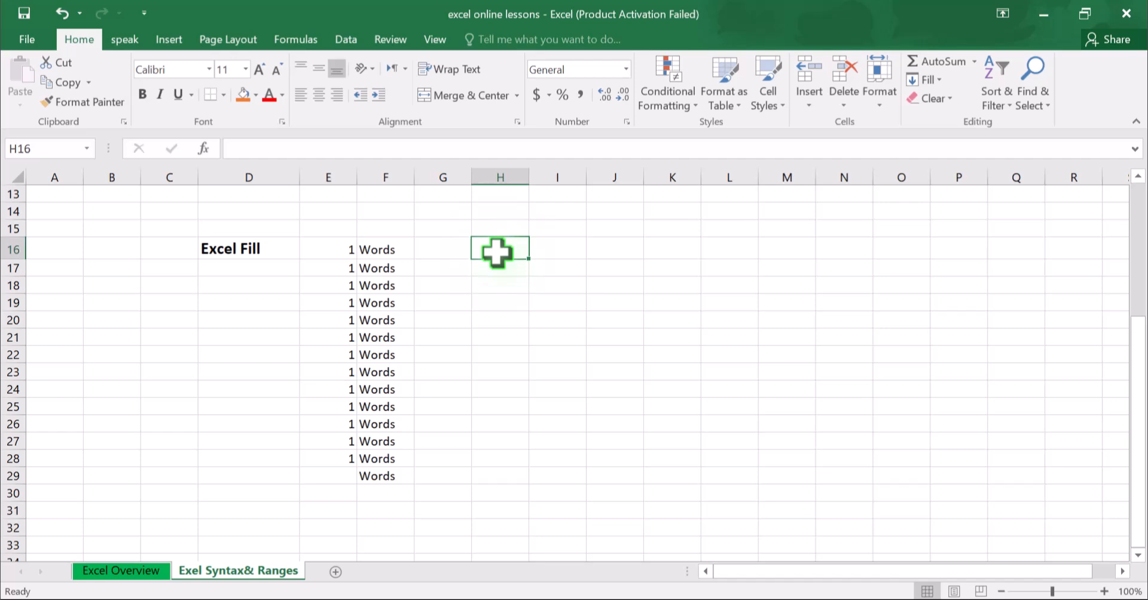
text(1)
click(515, 282)
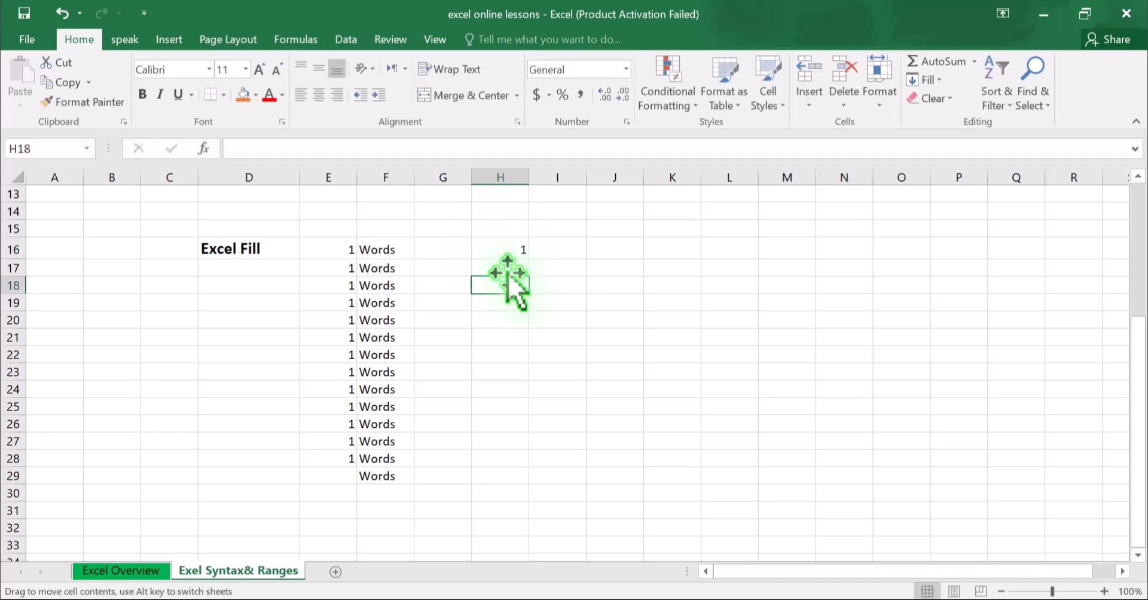
click(503, 267)
text(2)
click(510, 293)
drag(495, 251, 548, 534)
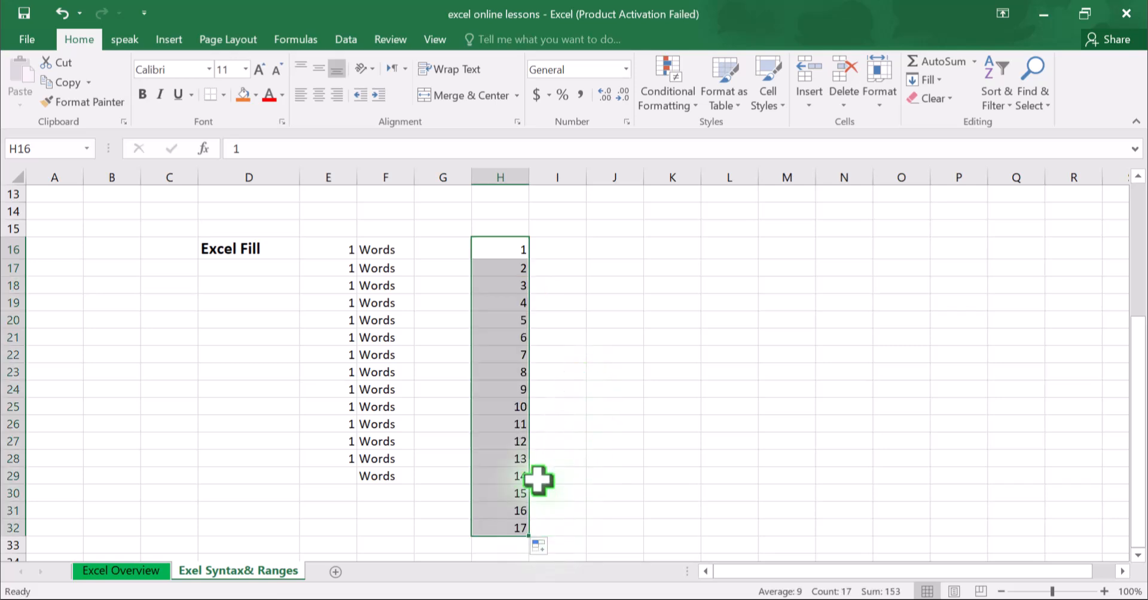
click(588, 287)
click(234, 247)
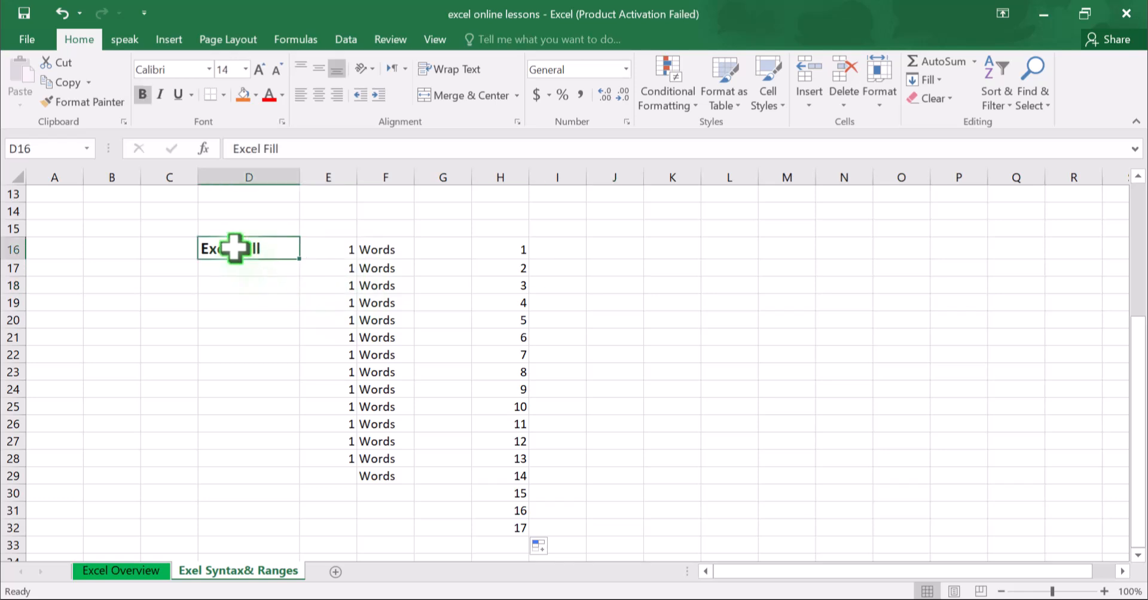
click(342, 250)
click(499, 254)
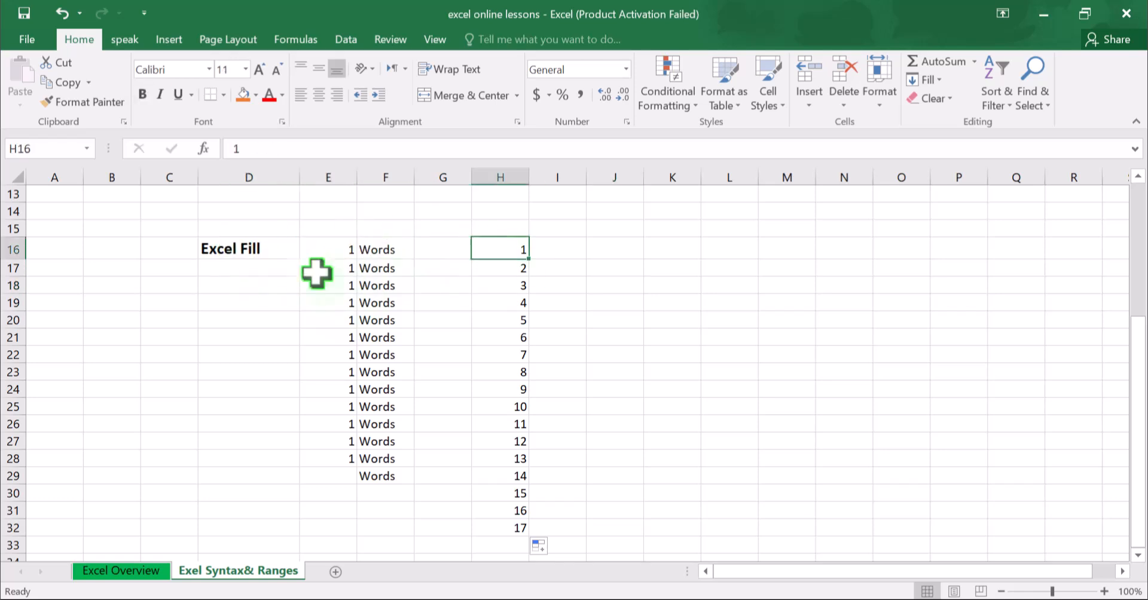
click(557, 286)
click(557, 249)
Enter 2 in J16 and 4 in J17, and extend the pair as an even-number sequence down through J32
click(614, 249)
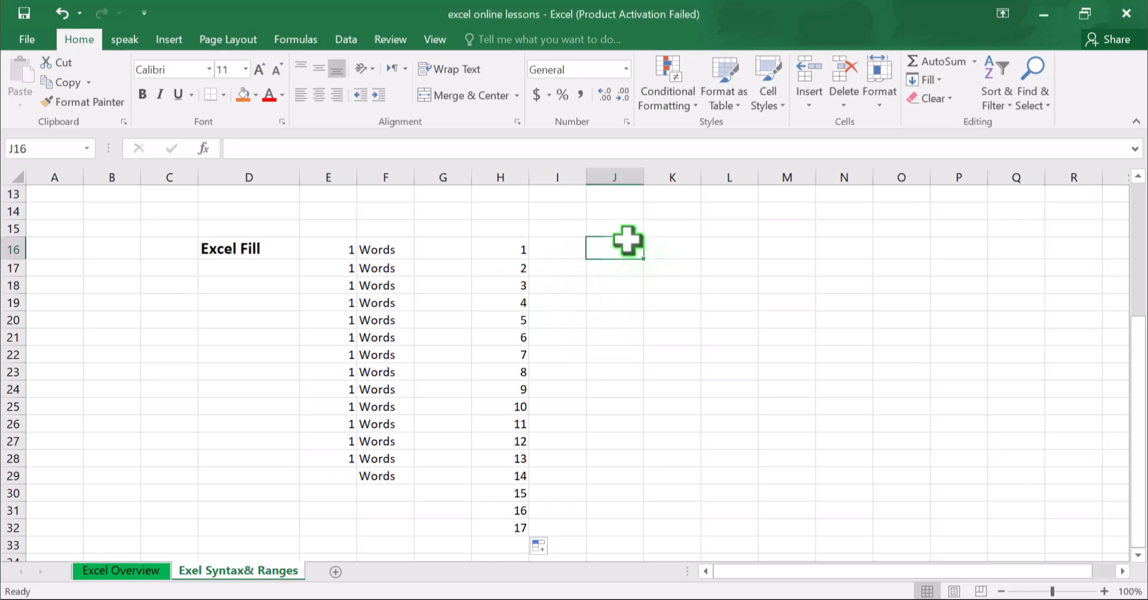
text(2)
key(Return)
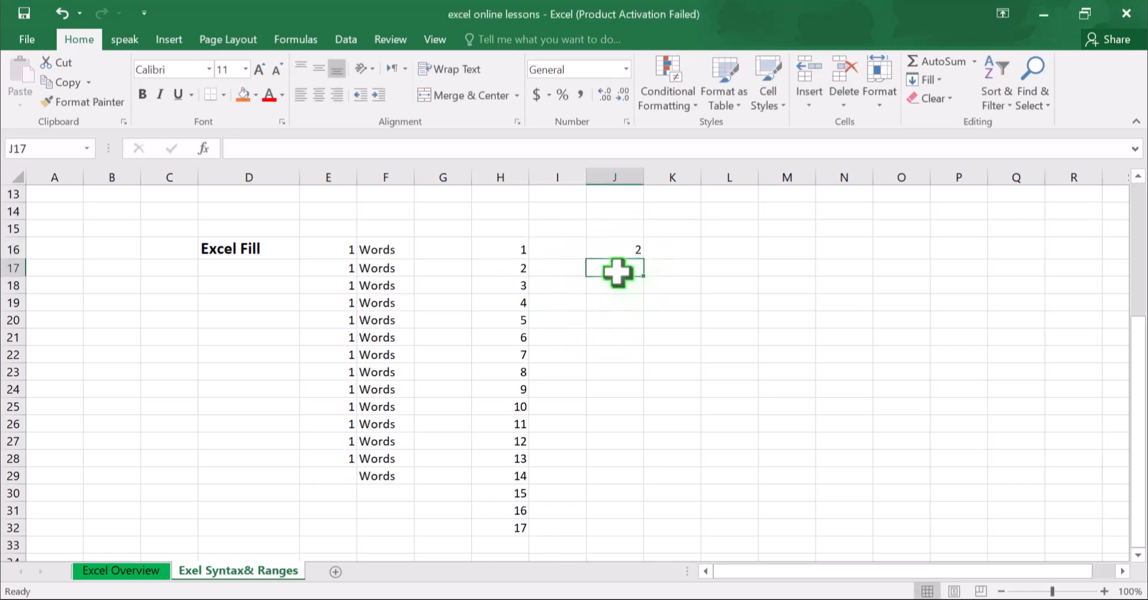
text(4)
key(Return)
click(615, 251)
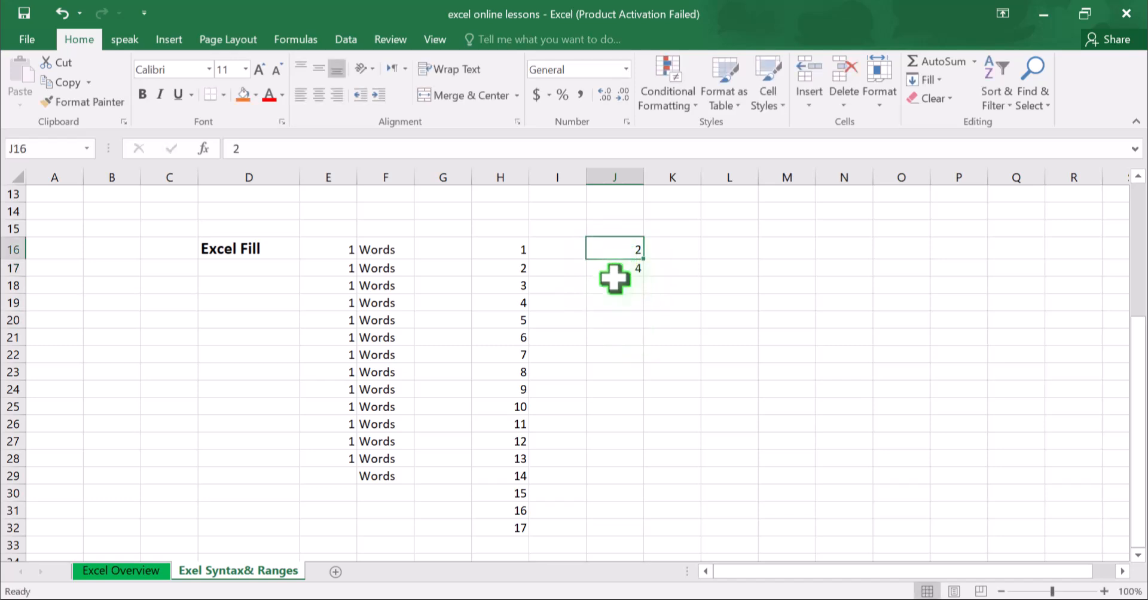
drag(610, 251, 663, 530)
click(668, 338)
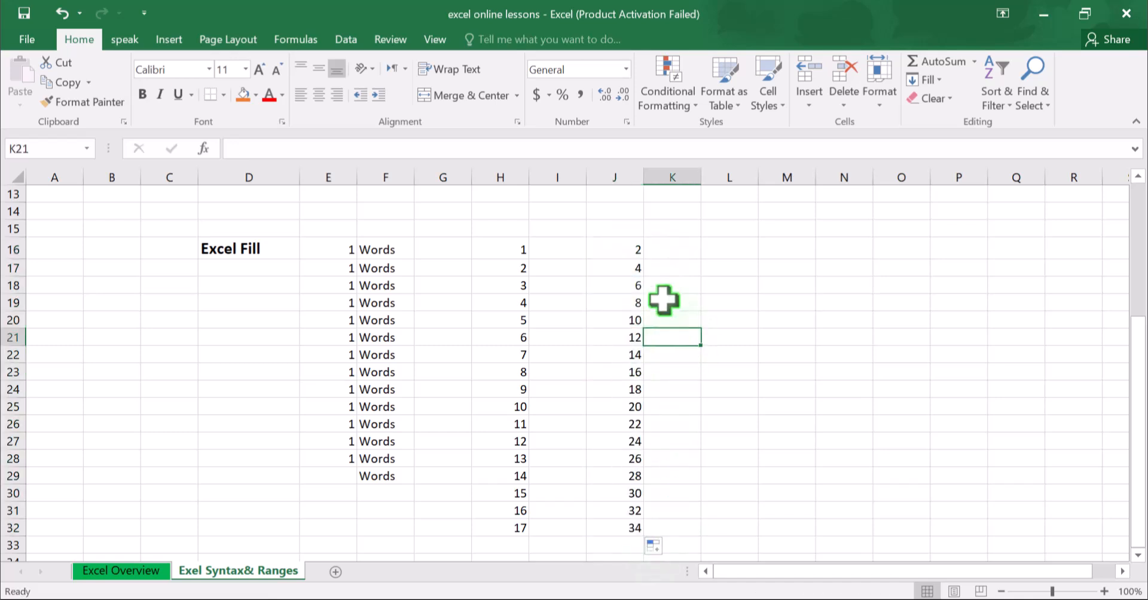
Check the even-number sequence by selecting its cells one after another from J16 to J21
click(606, 249)
click(612, 264)
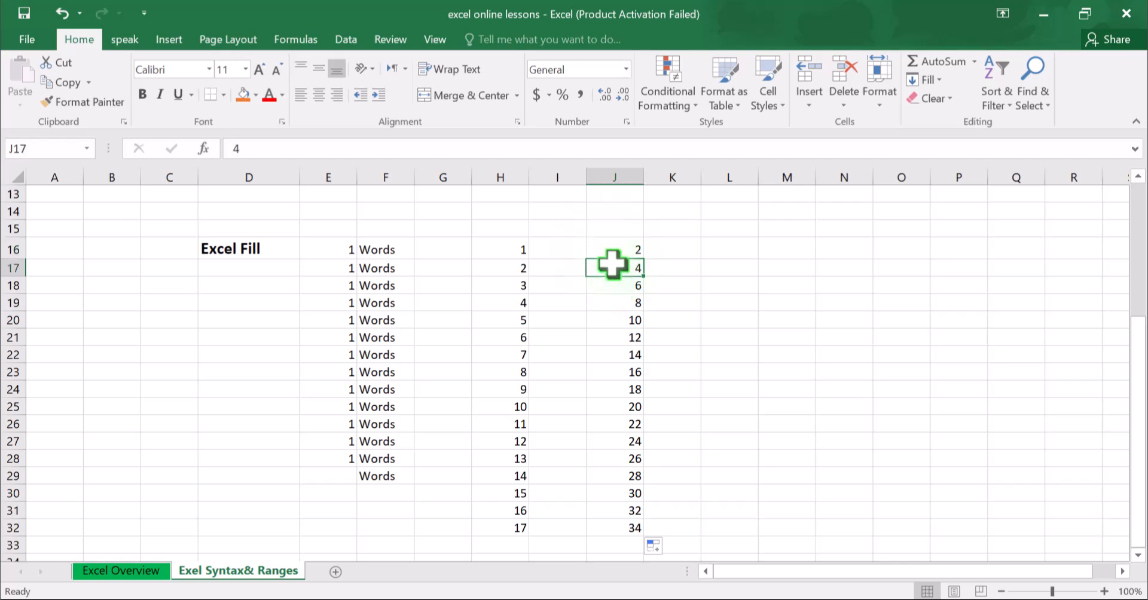
click(613, 282)
click(619, 305)
click(624, 320)
click(623, 335)
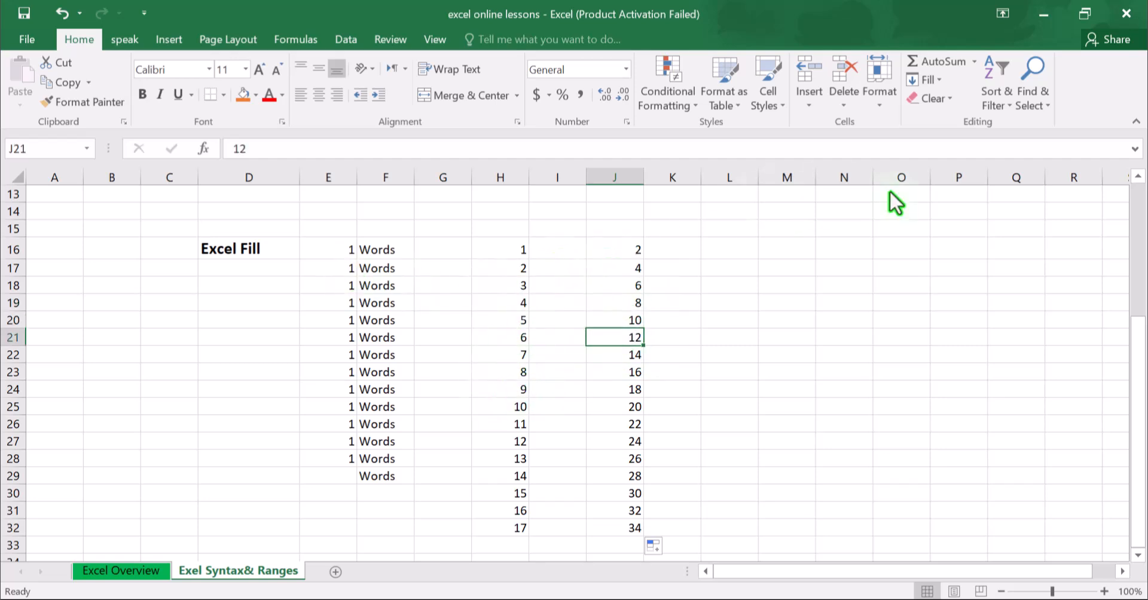
Enter the date 10/25/2025 in L16, extend it as a daily date sequence down through L26, and look over the filled dates
click(732, 249)
scroll(731, 250, up, 2)
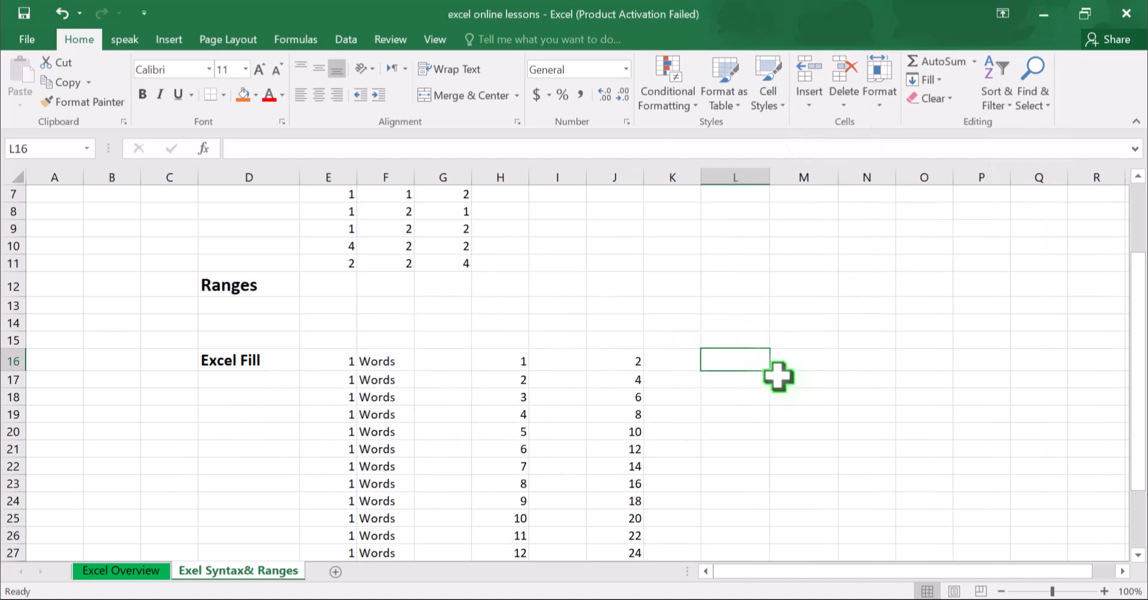
text(10/)
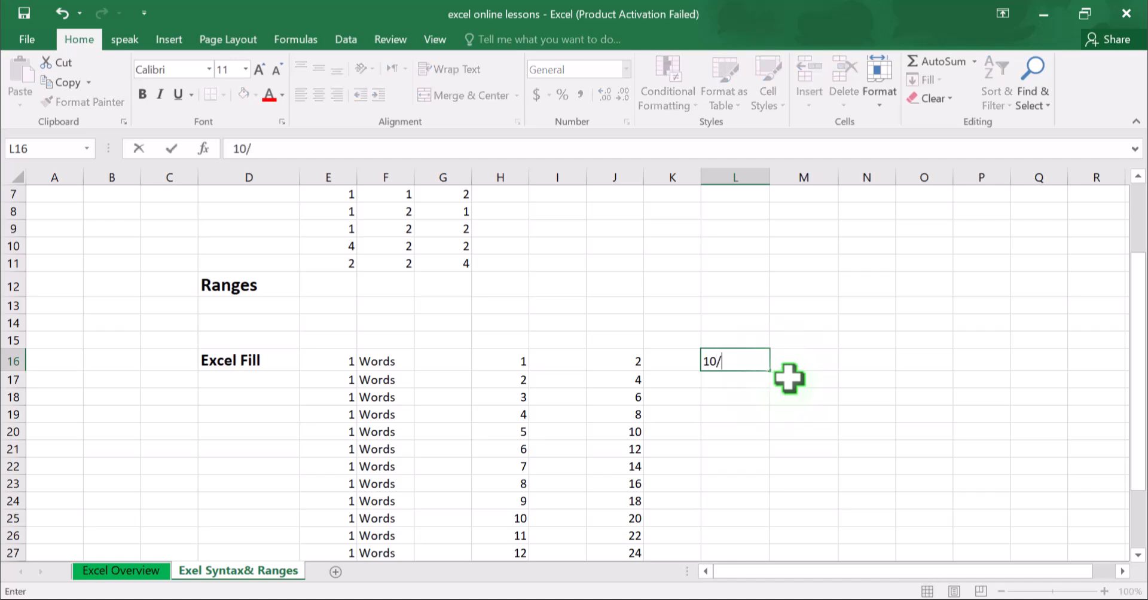
text(25/2025)
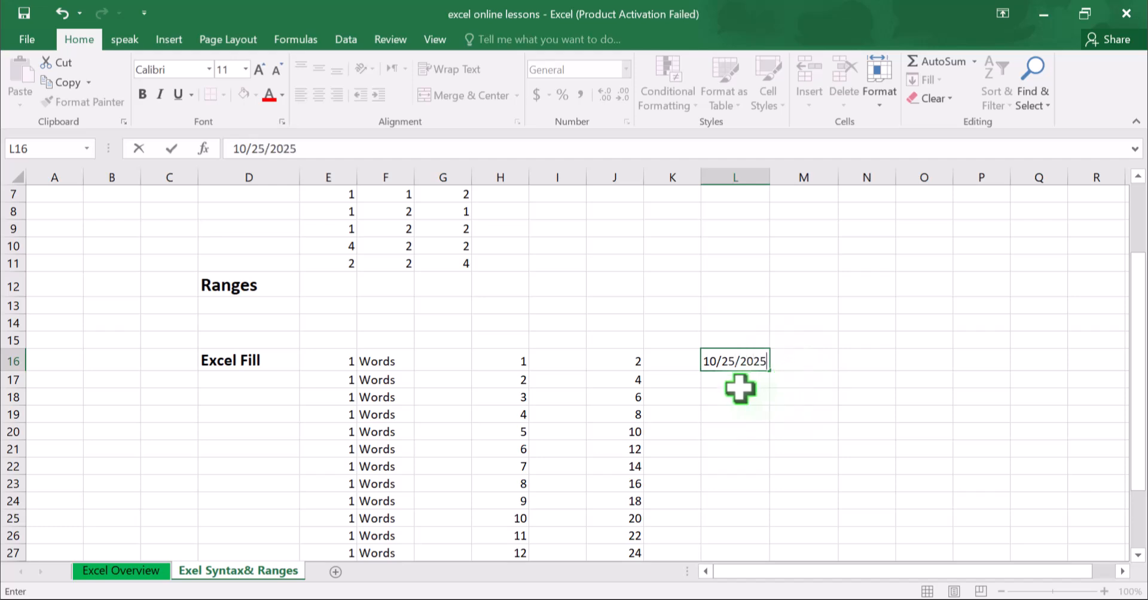
key(Return)
click(734, 365)
drag(770, 372, 798, 550)
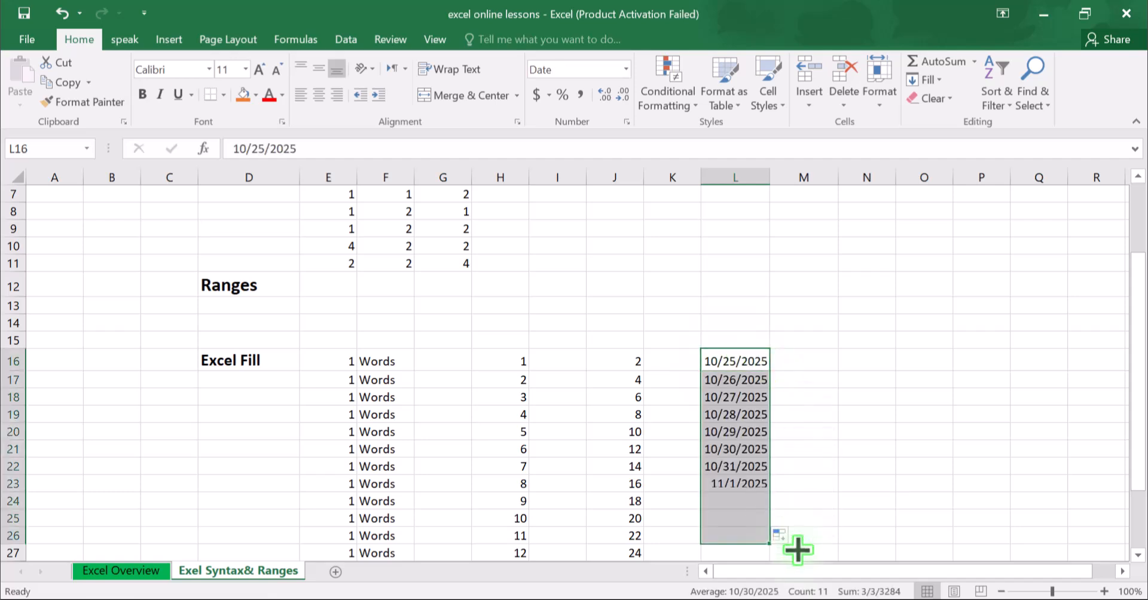
click(750, 466)
click(710, 362)
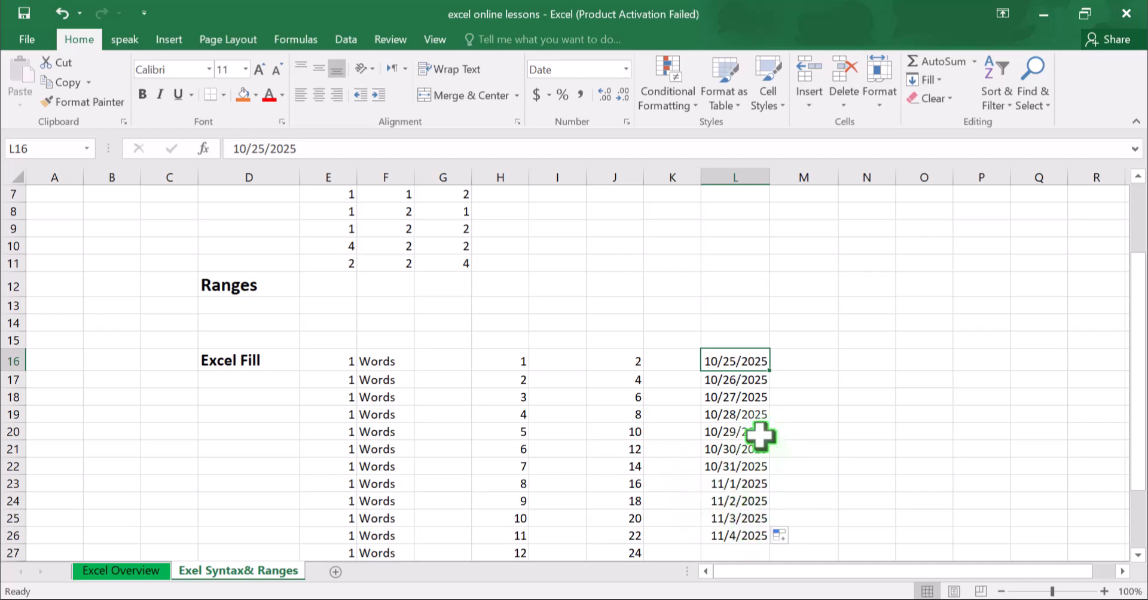
scroll(701, 419, down, 3)
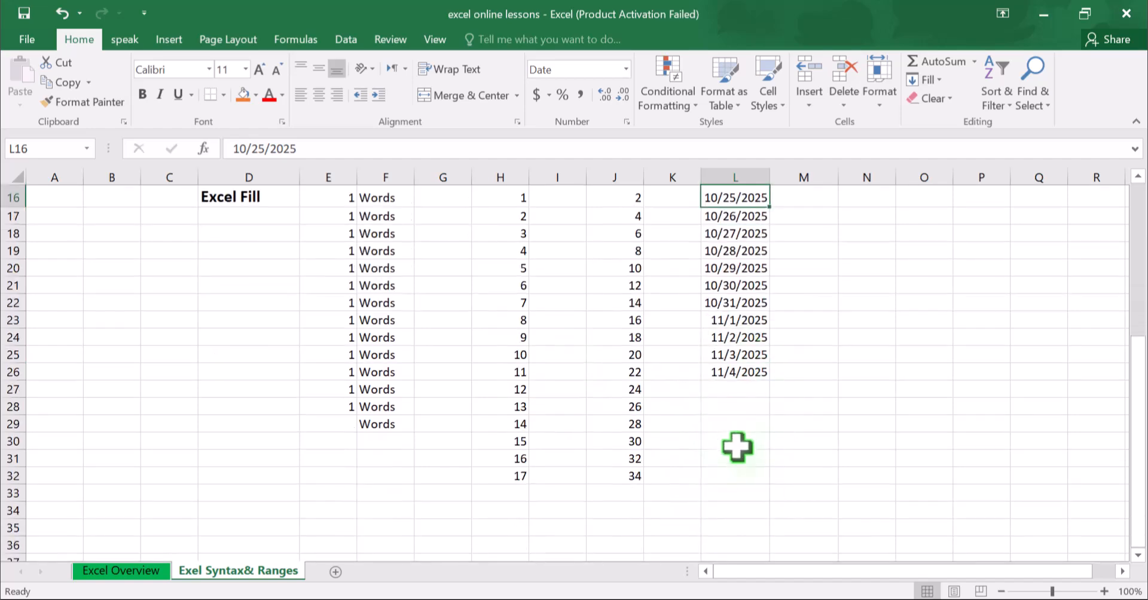
scroll(736, 446, up, 4)
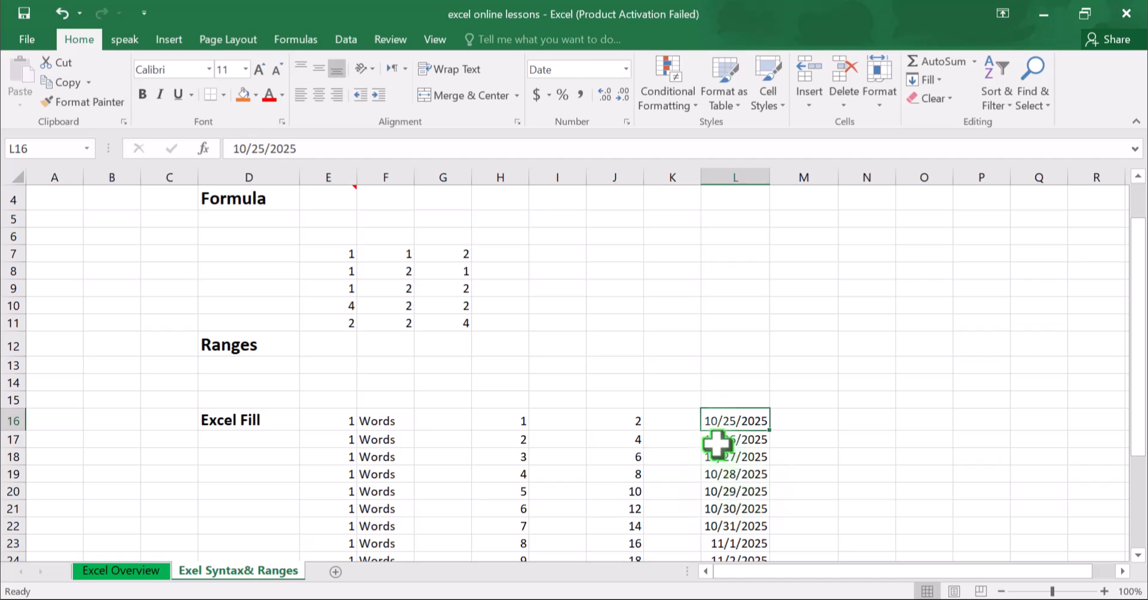
Enter the text Hello 2 in M11 and extend it as a numbered word sequence down through M25
click(807, 419)
click(840, 396)
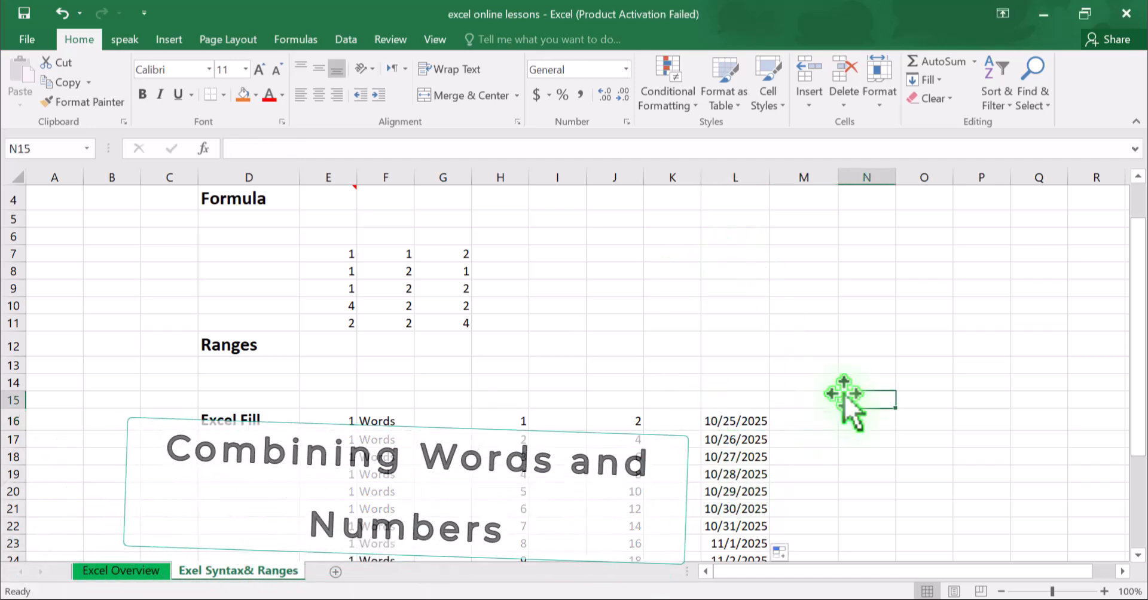
click(807, 323)
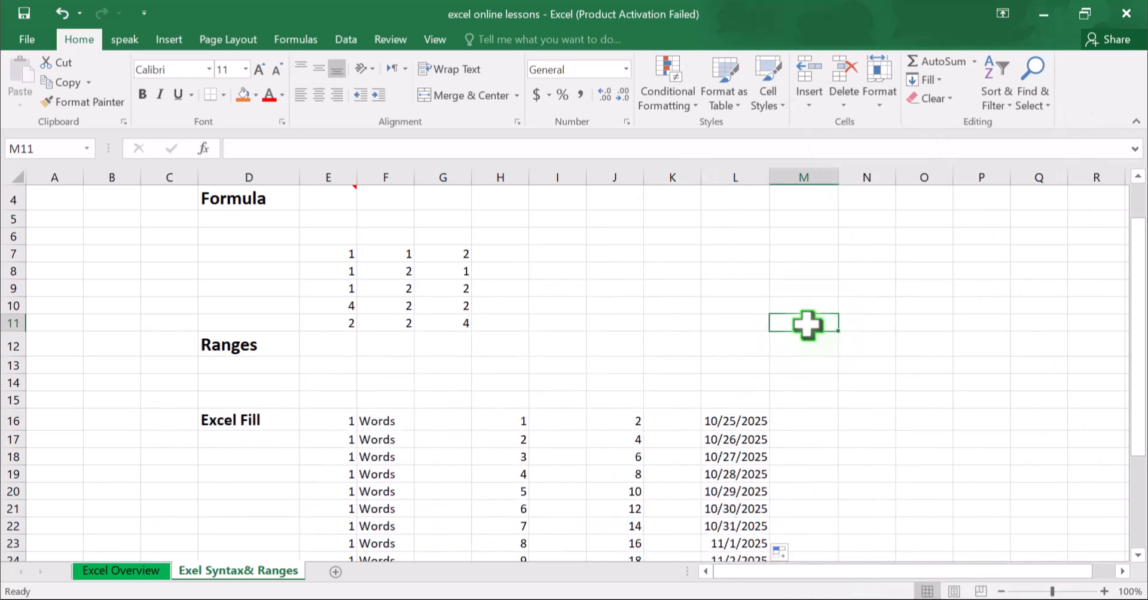
text(Hello 2)
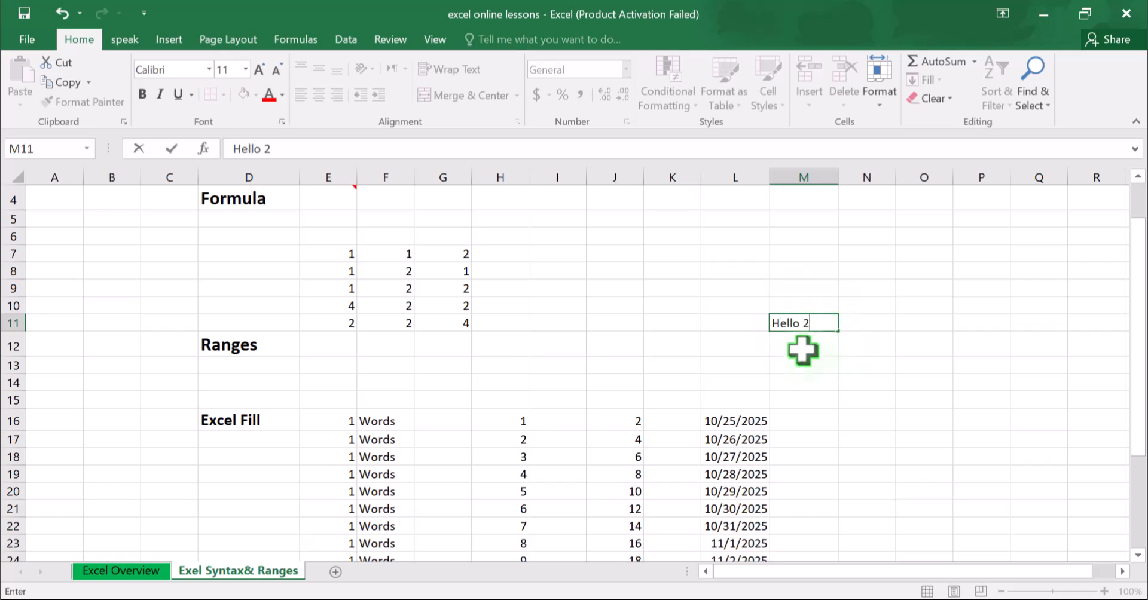
key(Return)
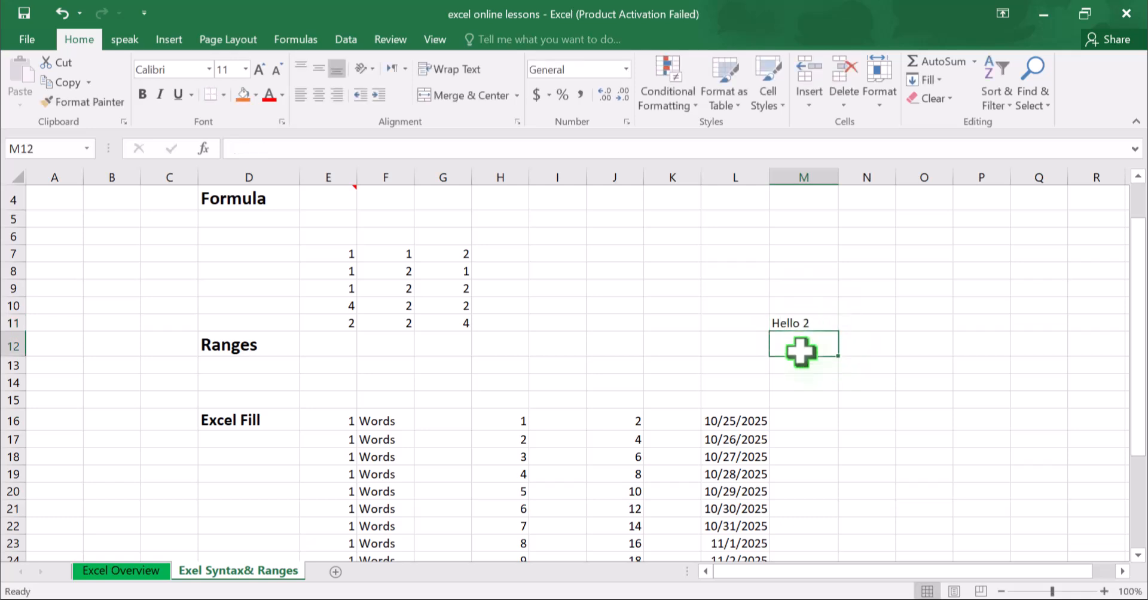
click(793, 318)
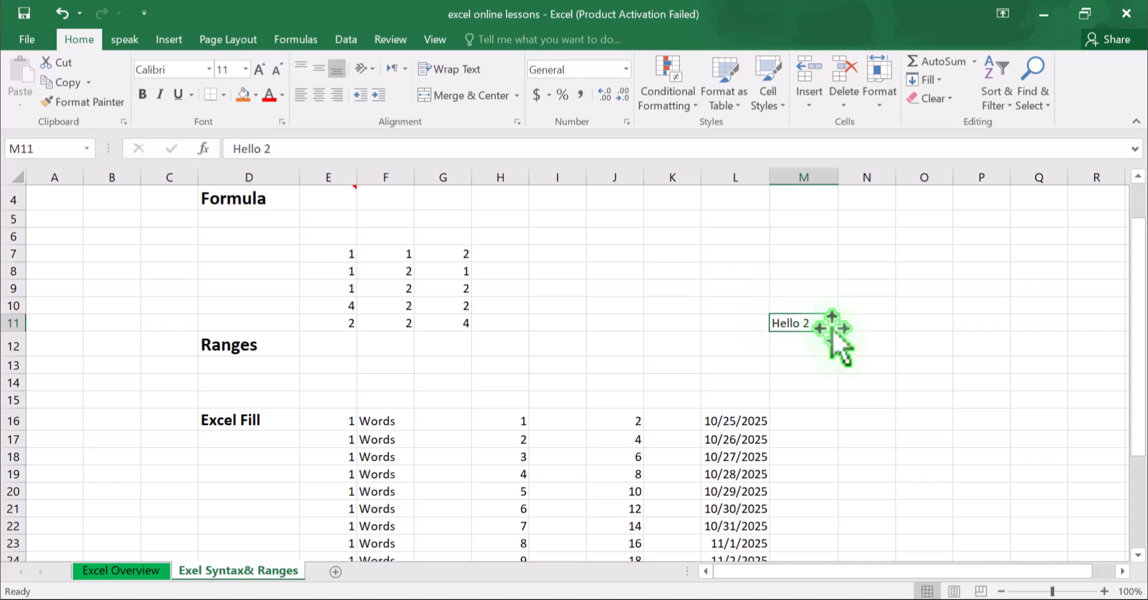
drag(839, 331, 867, 575)
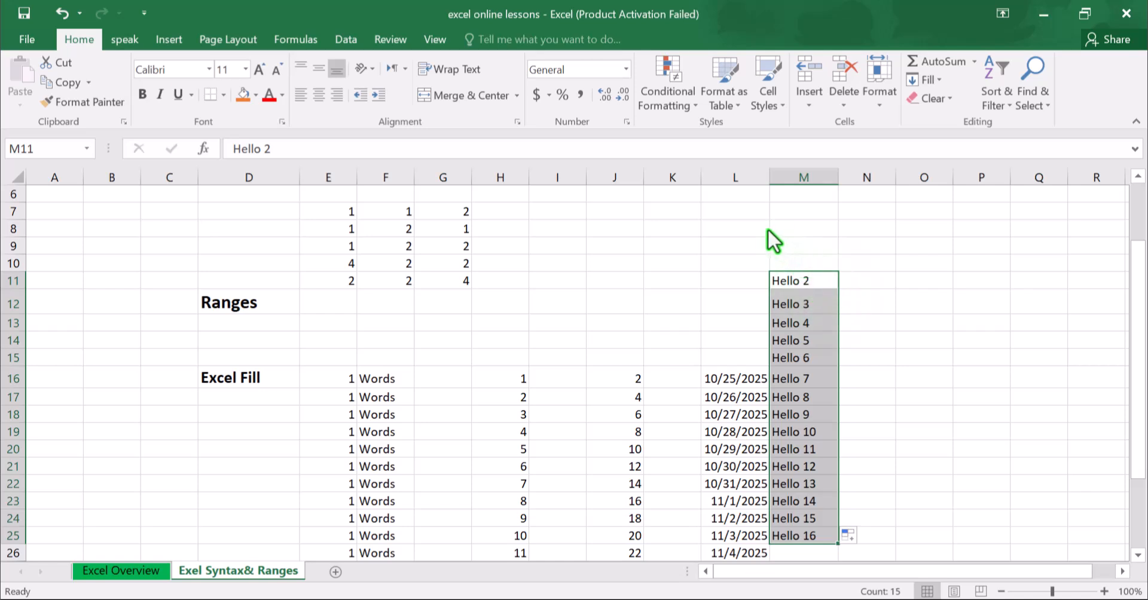
click(795, 413)
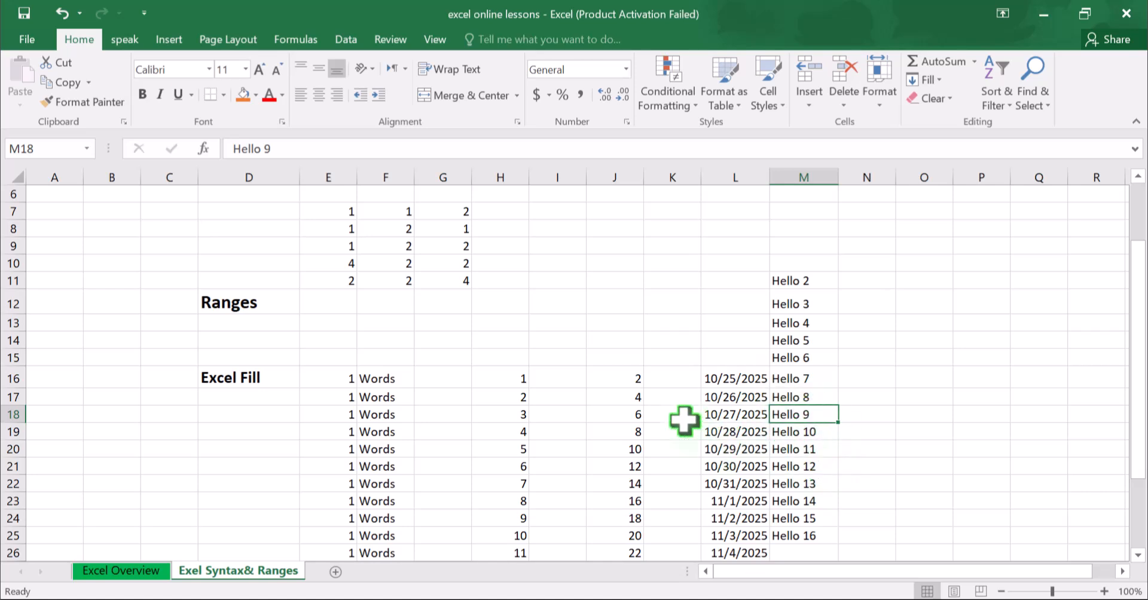
click(567, 361)
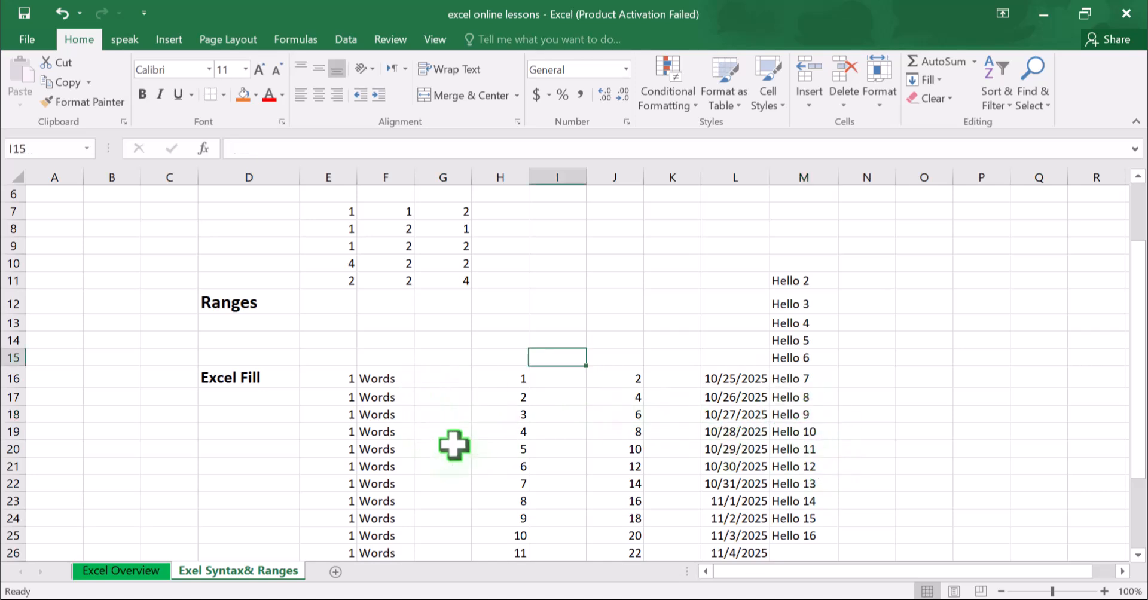
scroll(454, 445, up, 2)
scroll(454, 445, down, 2)
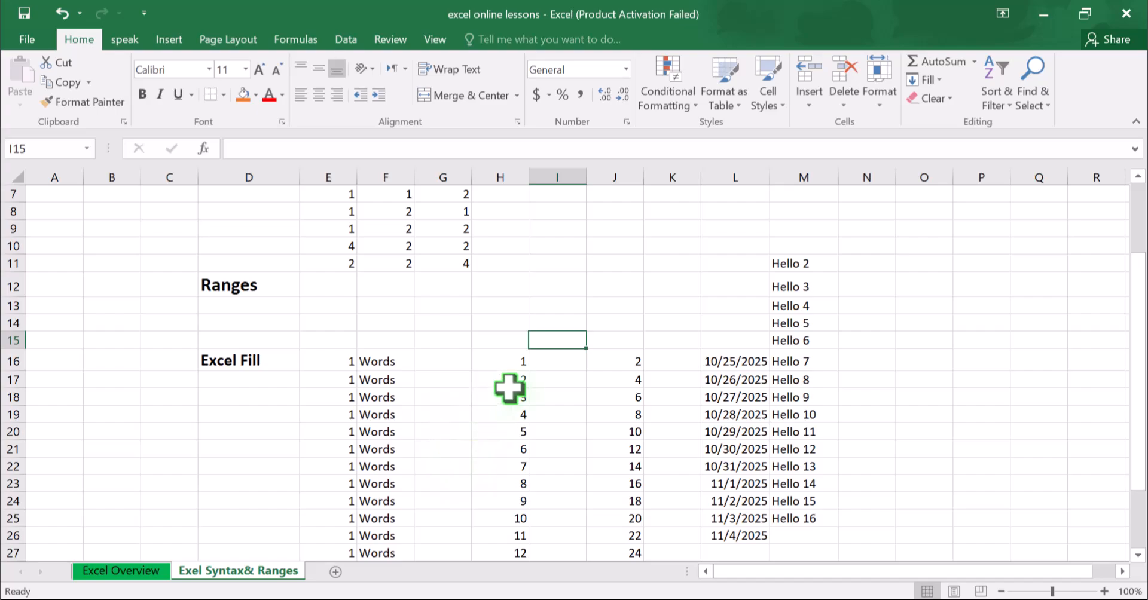